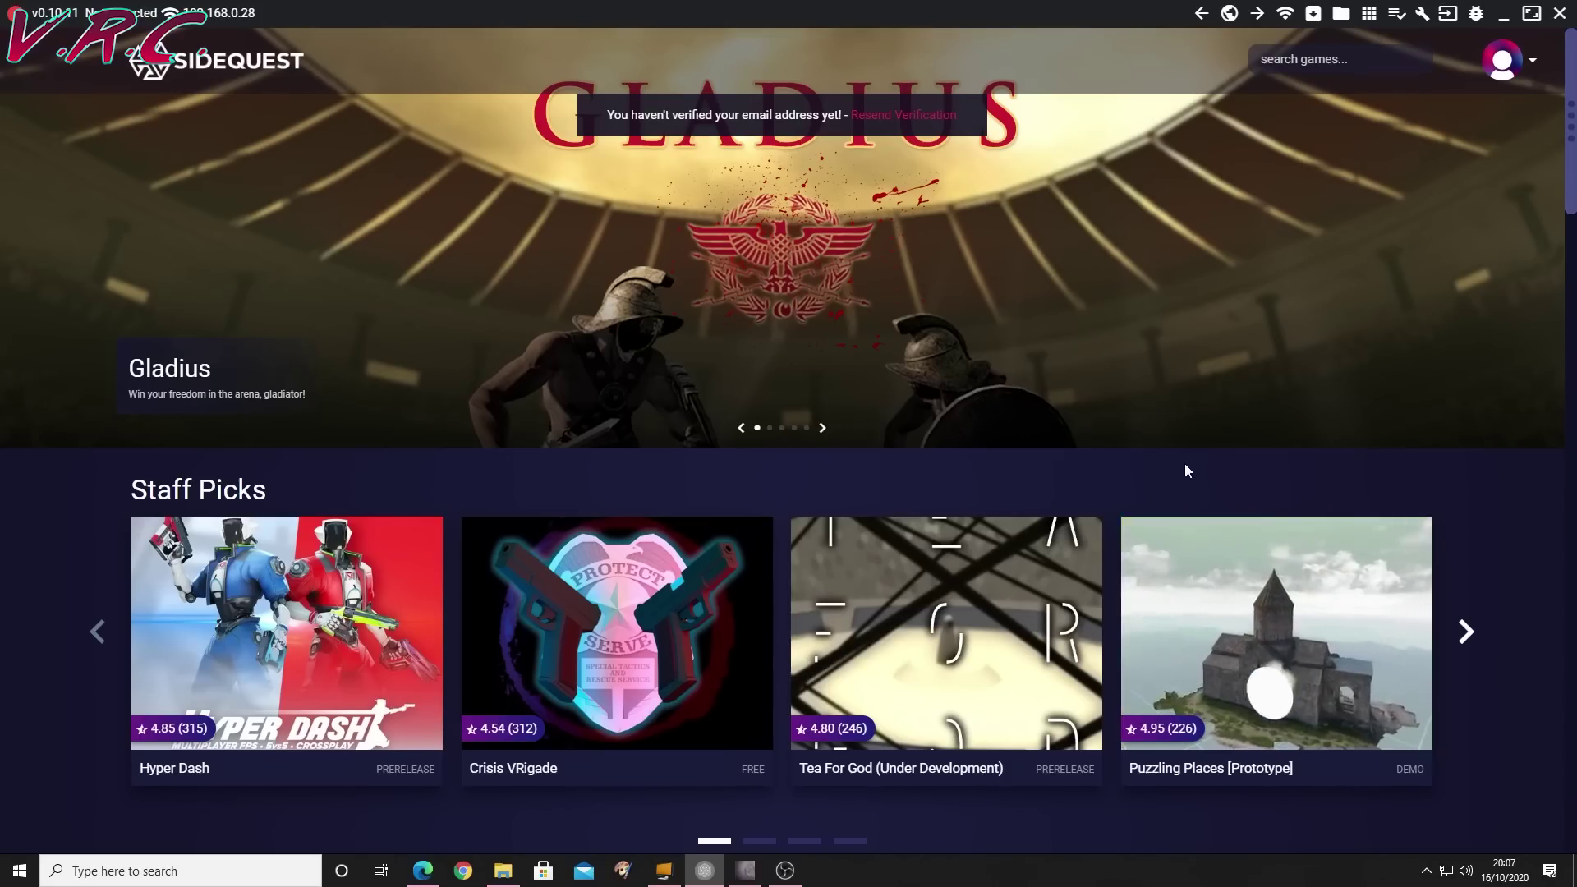
pyautogui.scroll(-5, 1184, 465)
pyautogui.scroll(-2, 1172, 452)
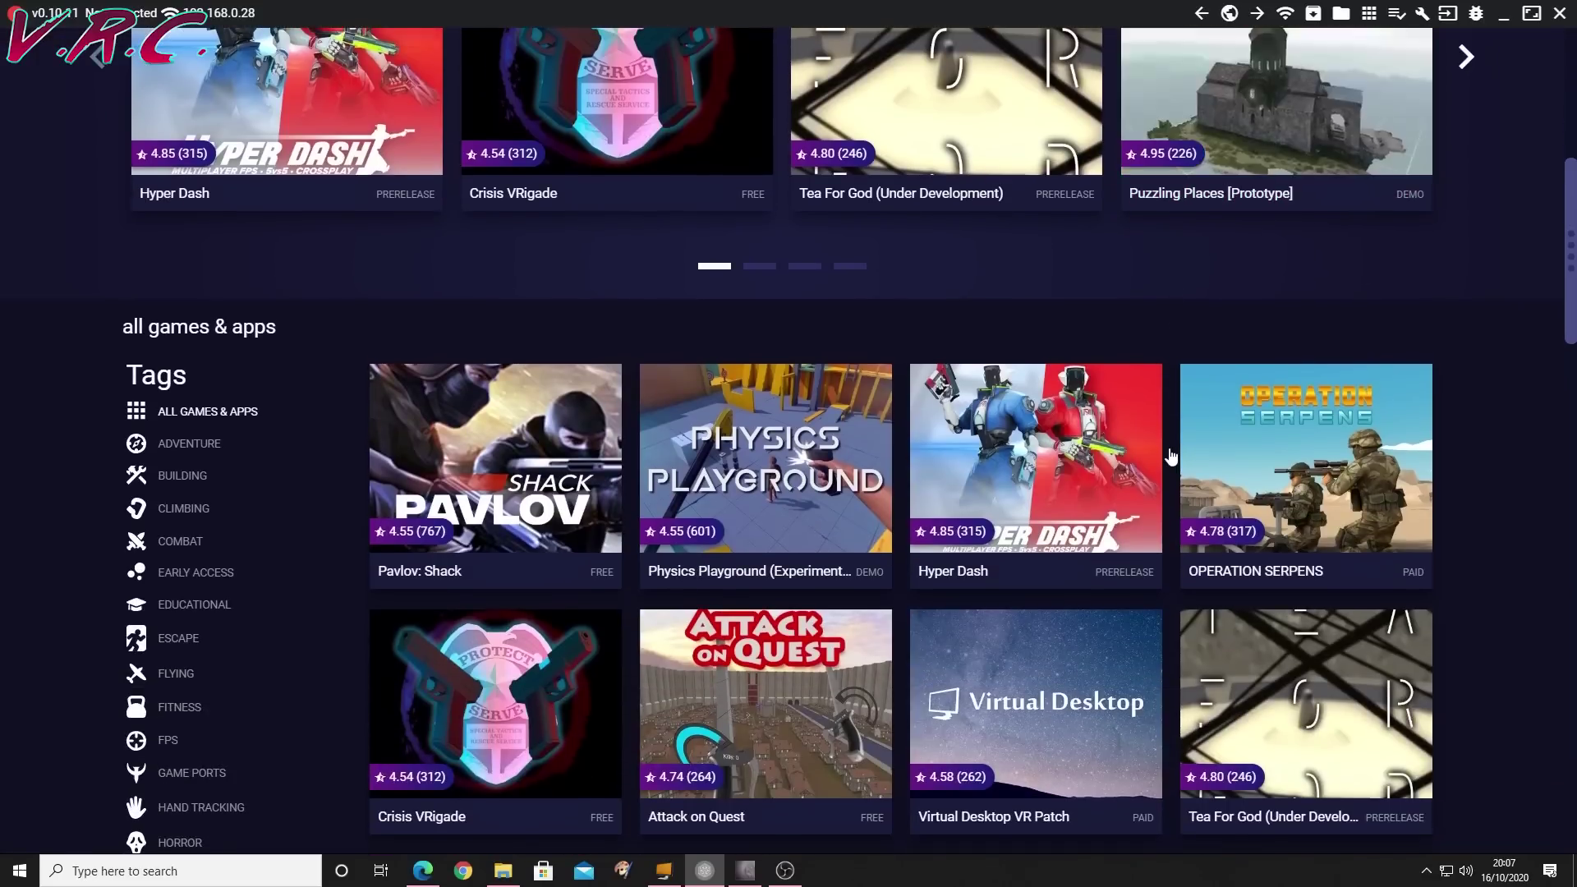
pyautogui.scroll(2, 549, 296)
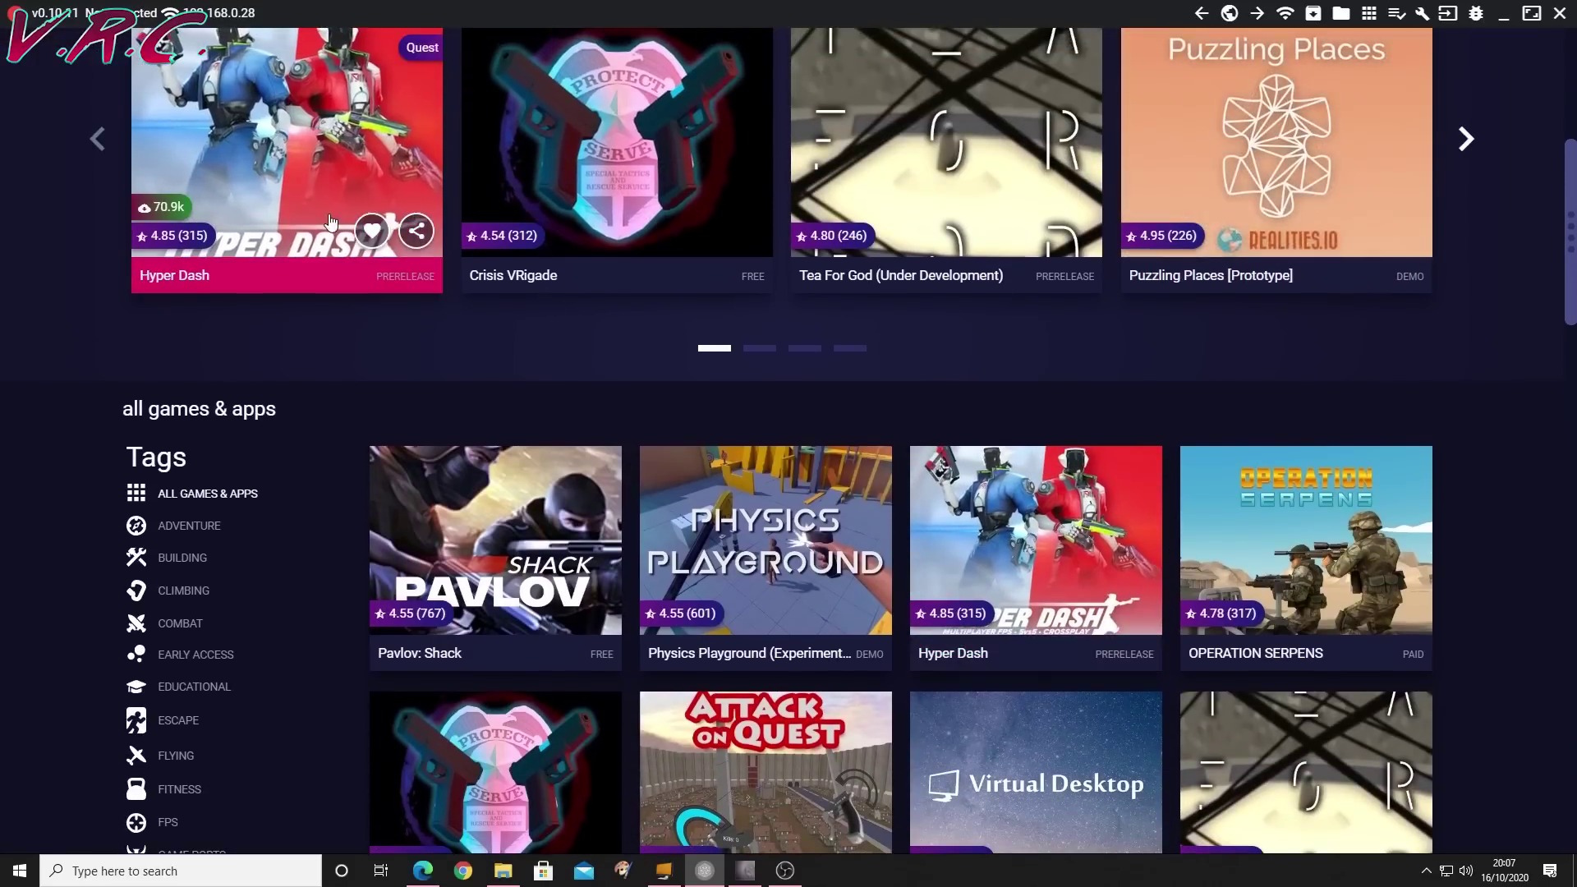
pyautogui.scroll(1, 529, 349)
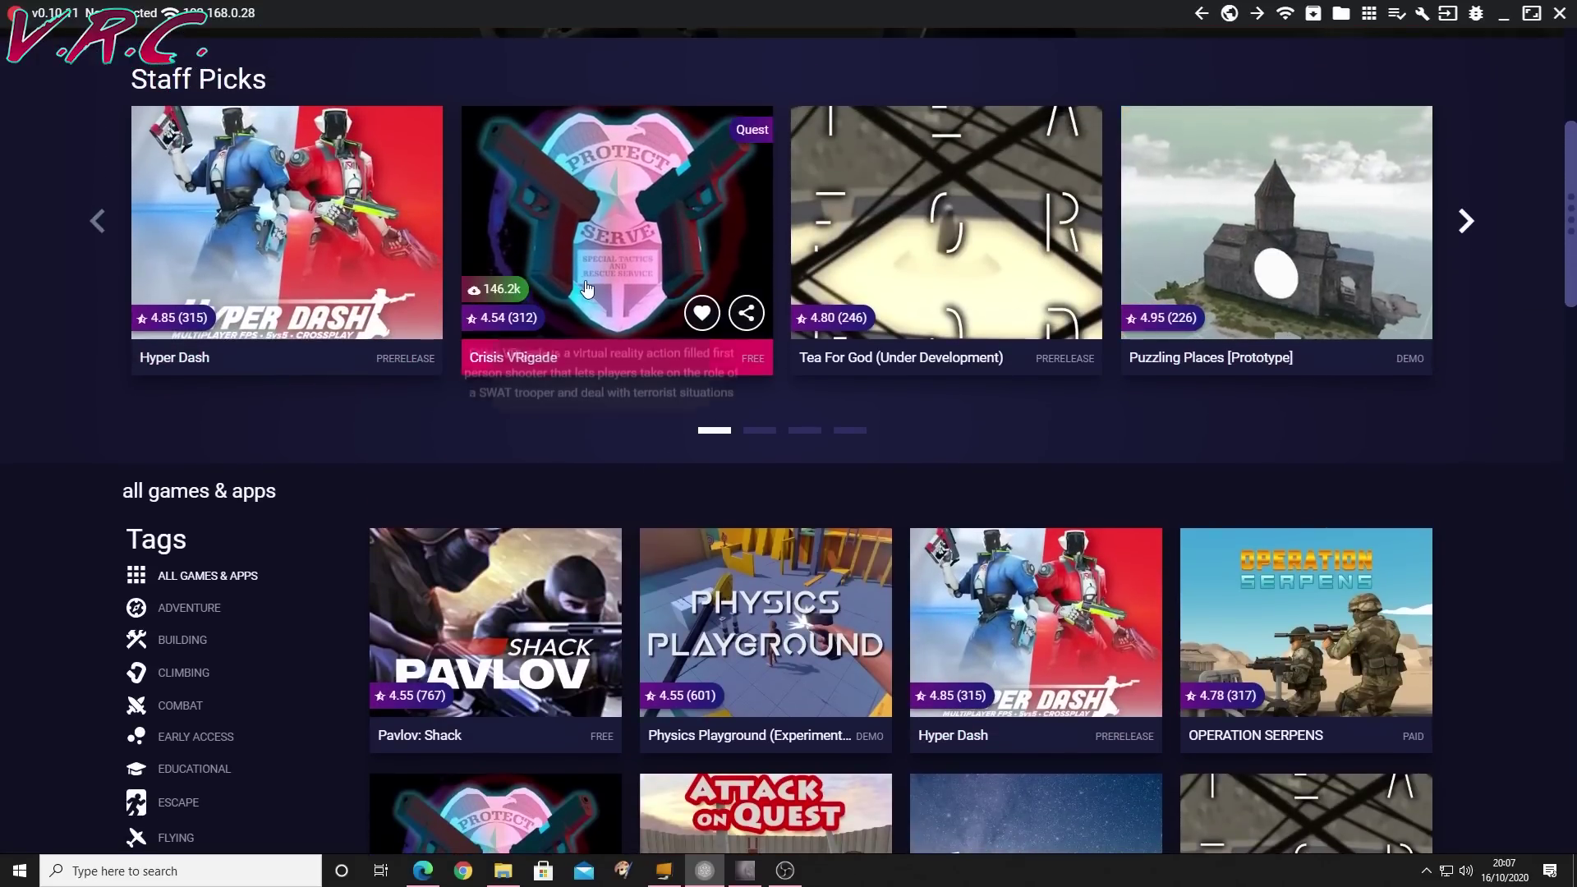
pyautogui.scroll(-2, 529, 596)
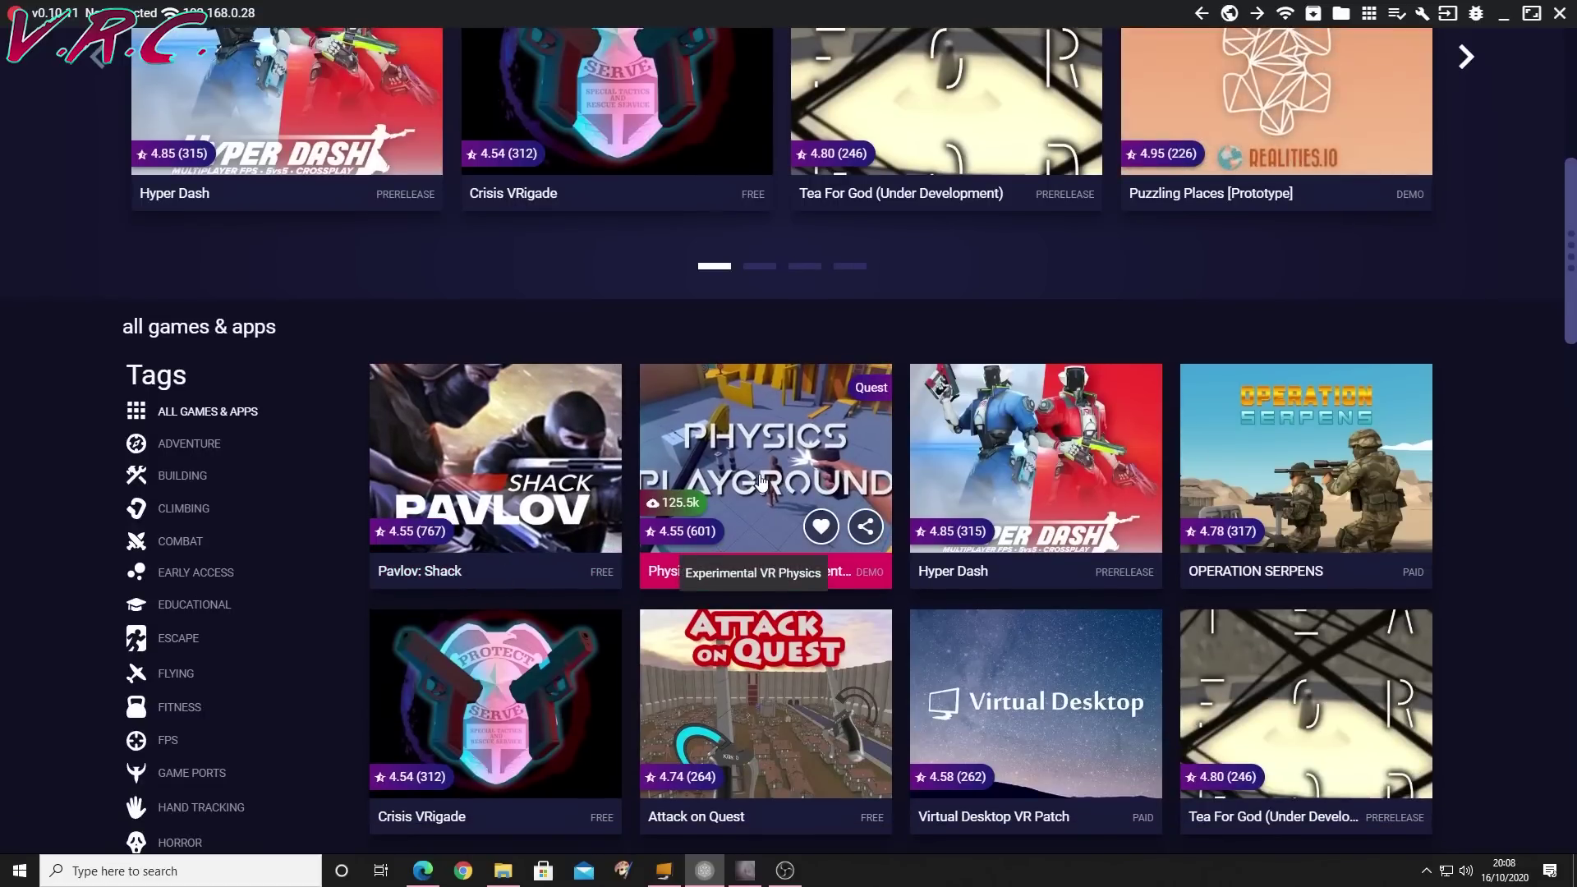
pyautogui.scroll(-3, 761, 482)
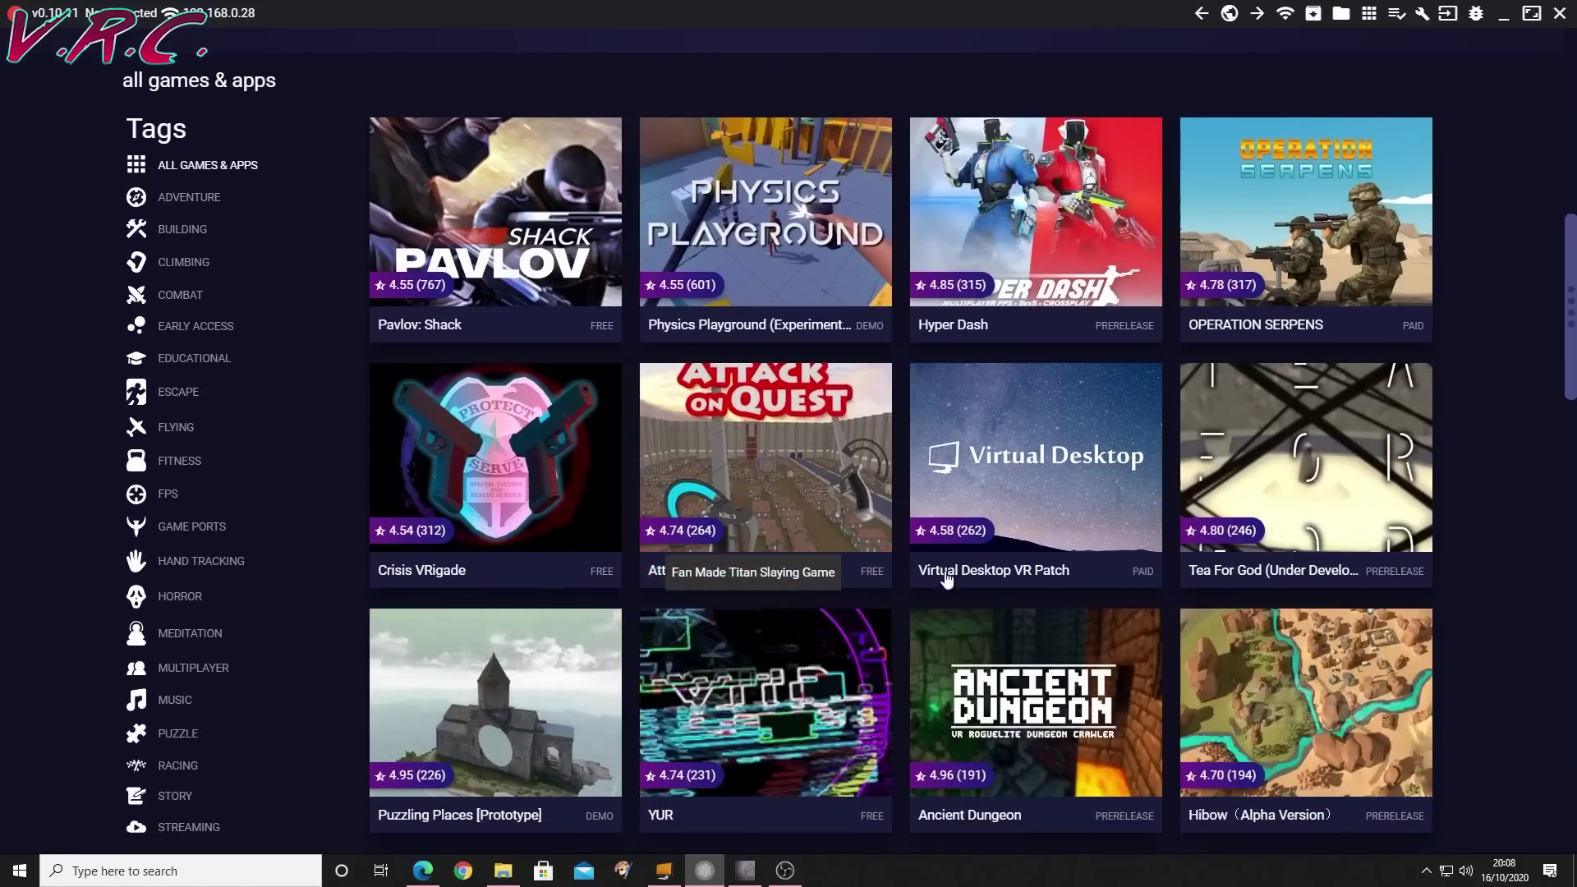
pyautogui.moveTo(1024, 476)
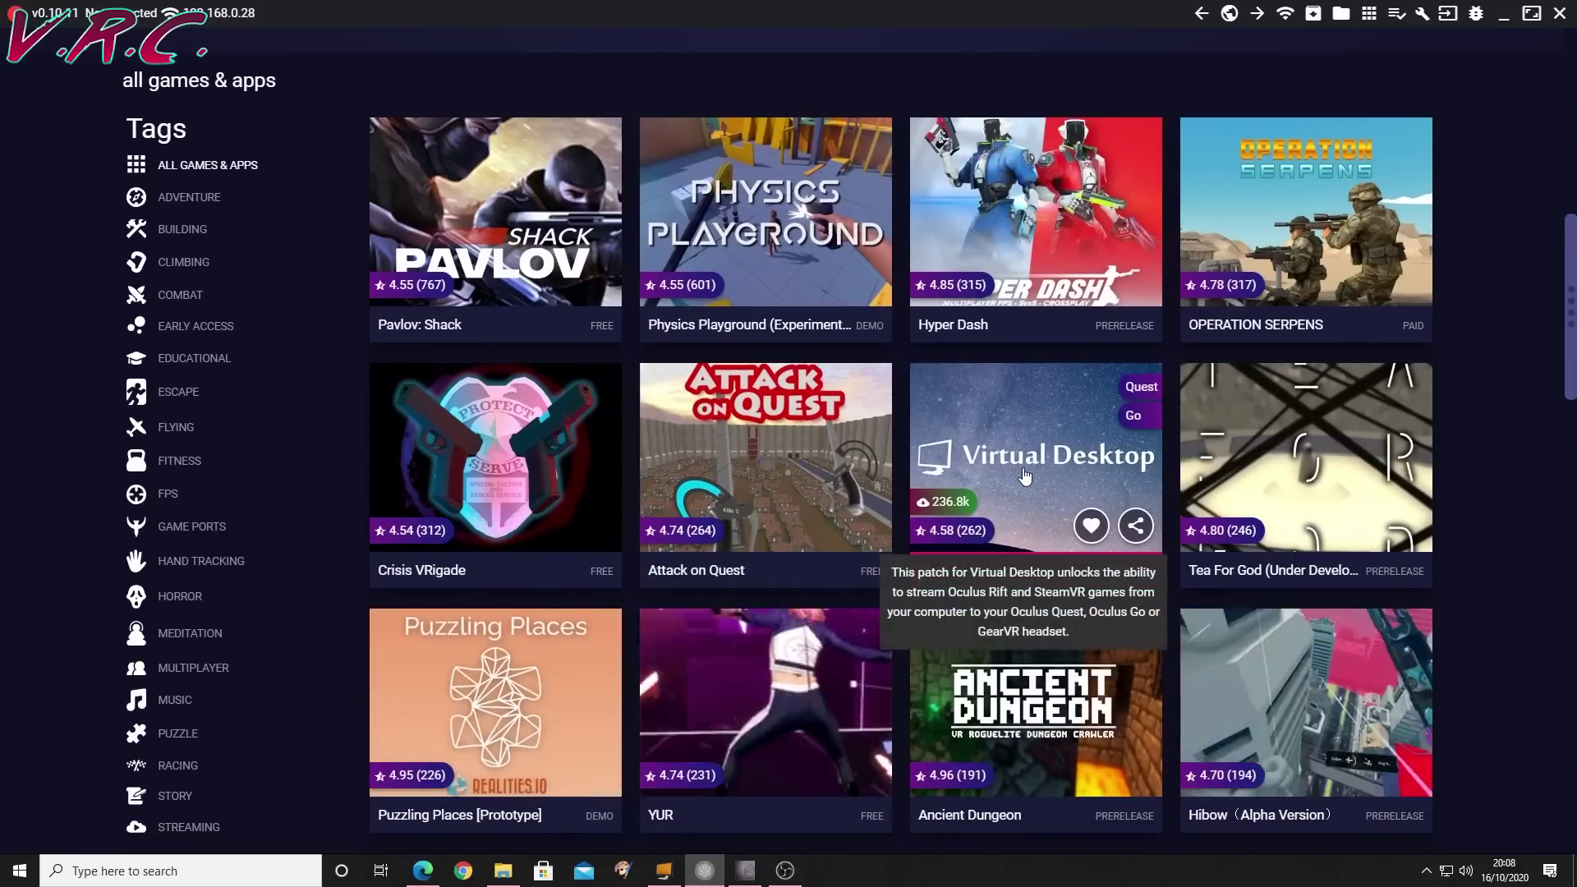
pyautogui.scroll(-5, 1024, 476)
pyautogui.scroll(-2, 1022, 475)
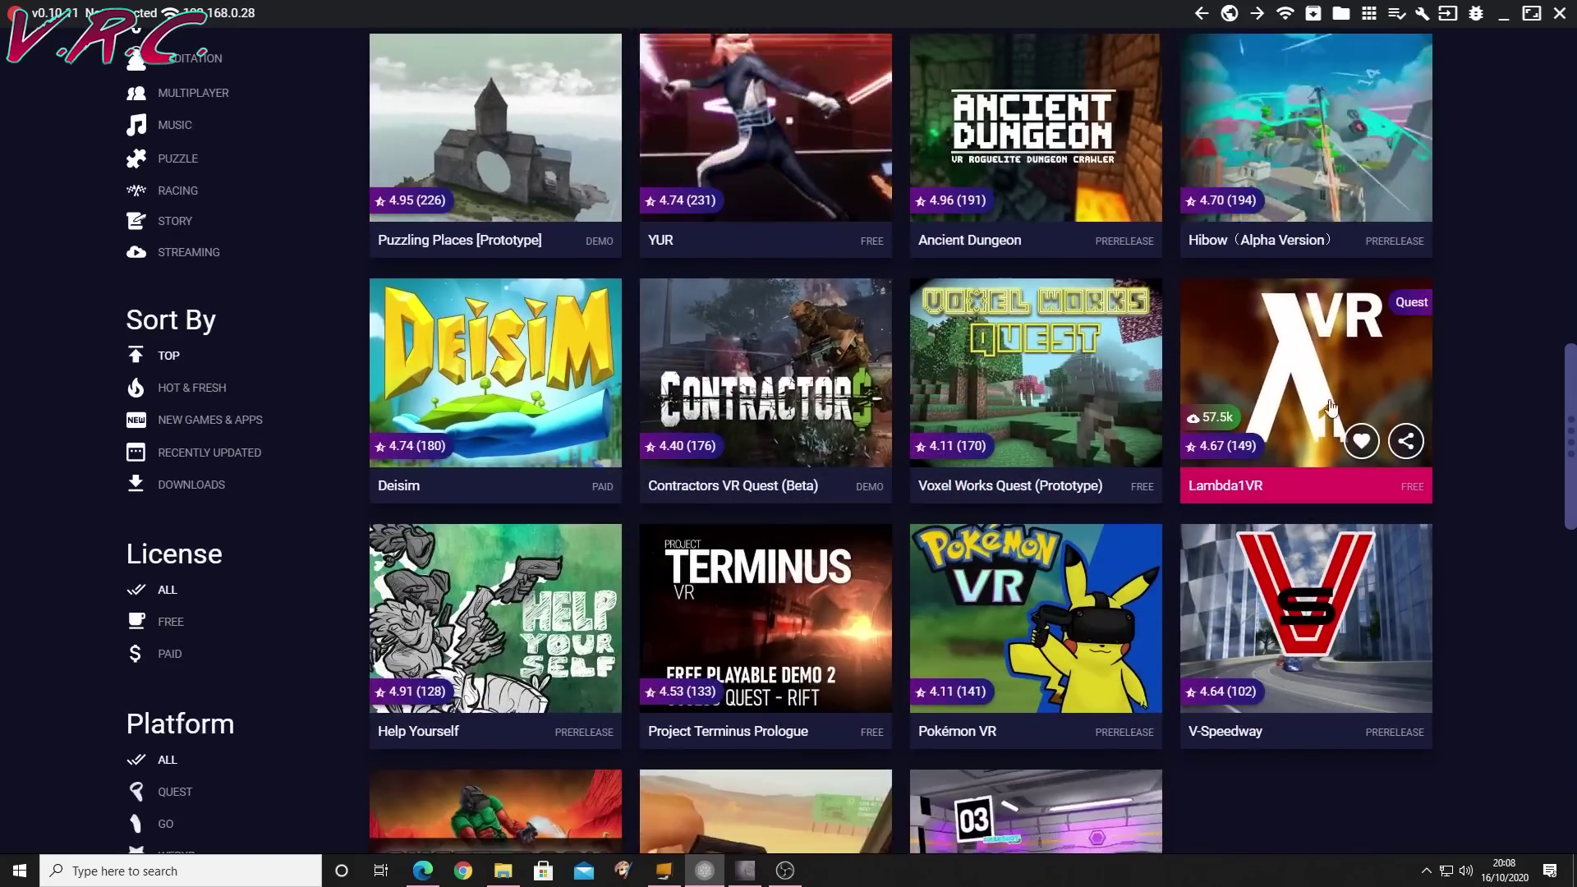
pyautogui.moveTo(933, 451)
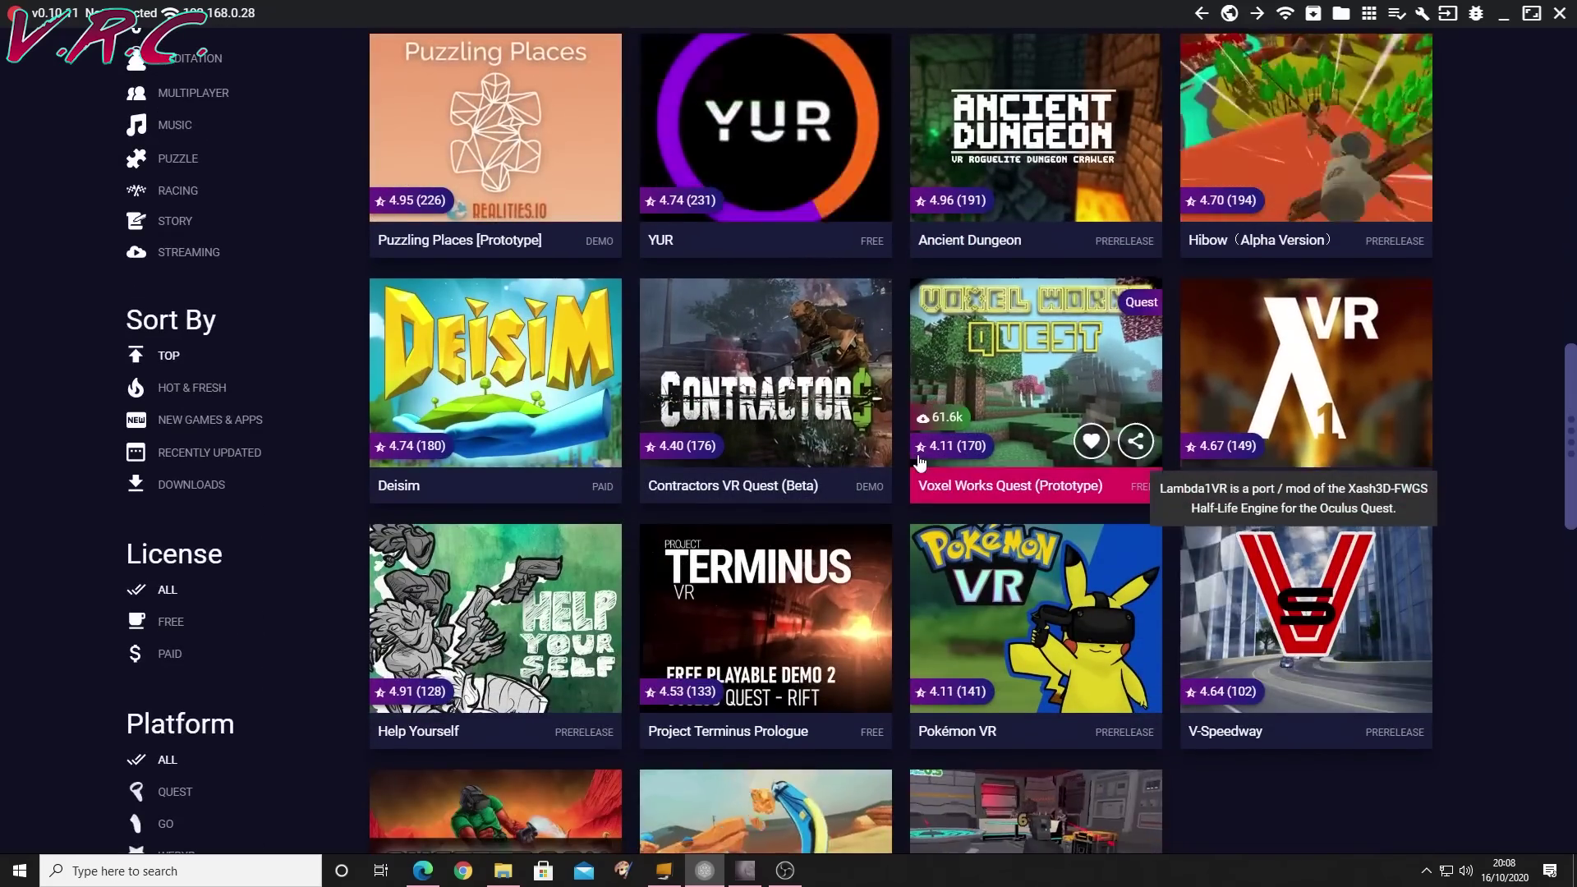
pyautogui.scroll(-2, 932, 450)
pyautogui.scroll(15, 960, 444)
pyautogui.scroll(1, 977, 443)
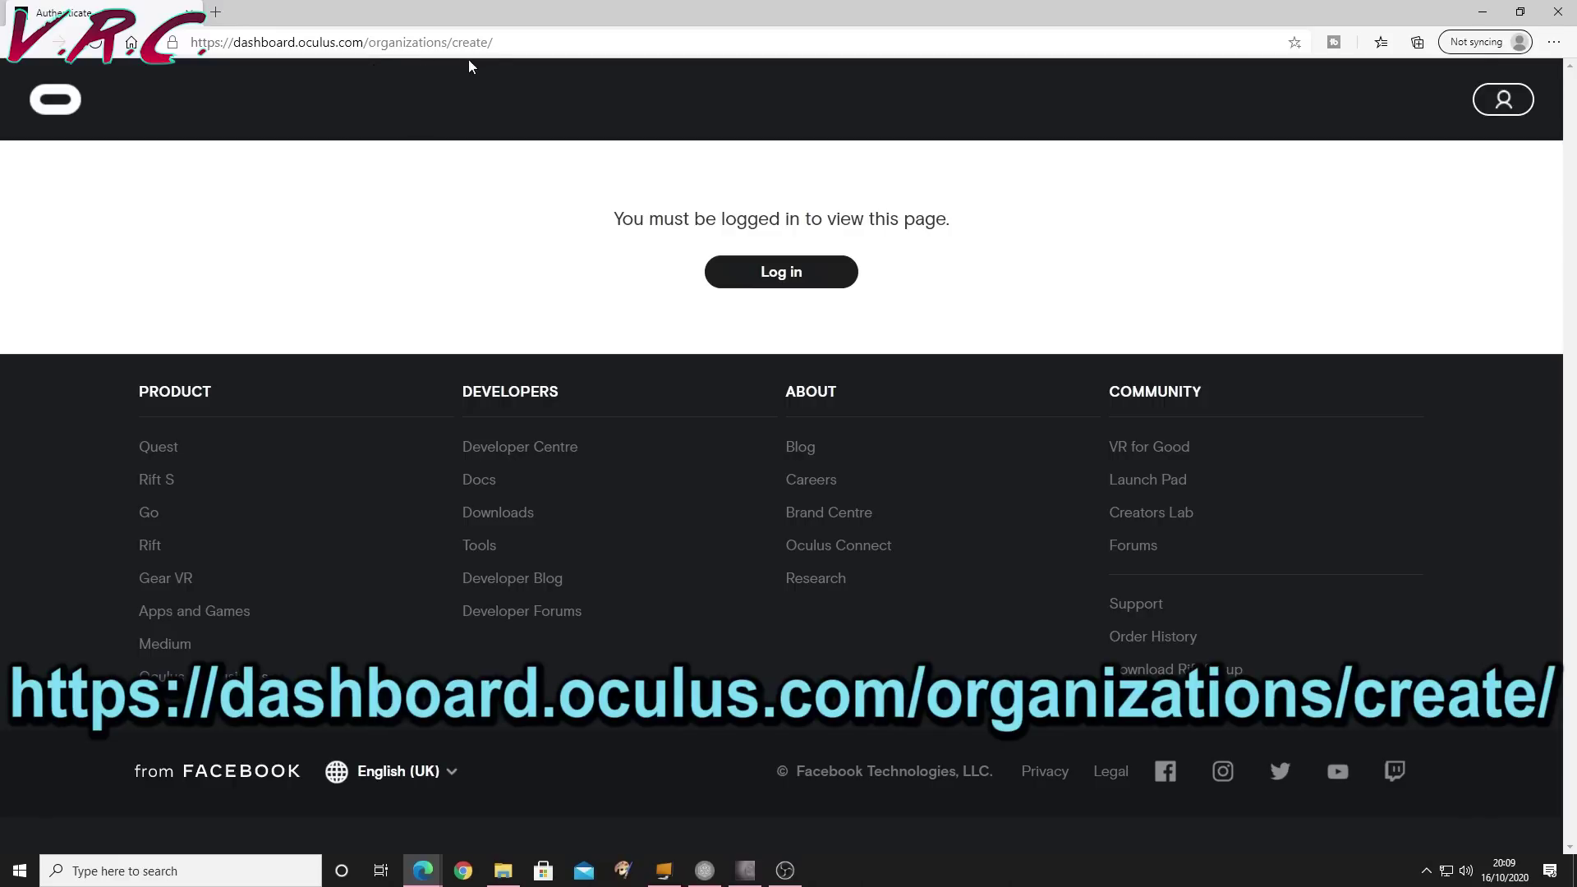
# Log in to the Oculus Developer Dashboard with Facebook and allow Oculus access to the account
pyautogui.click(797, 279)
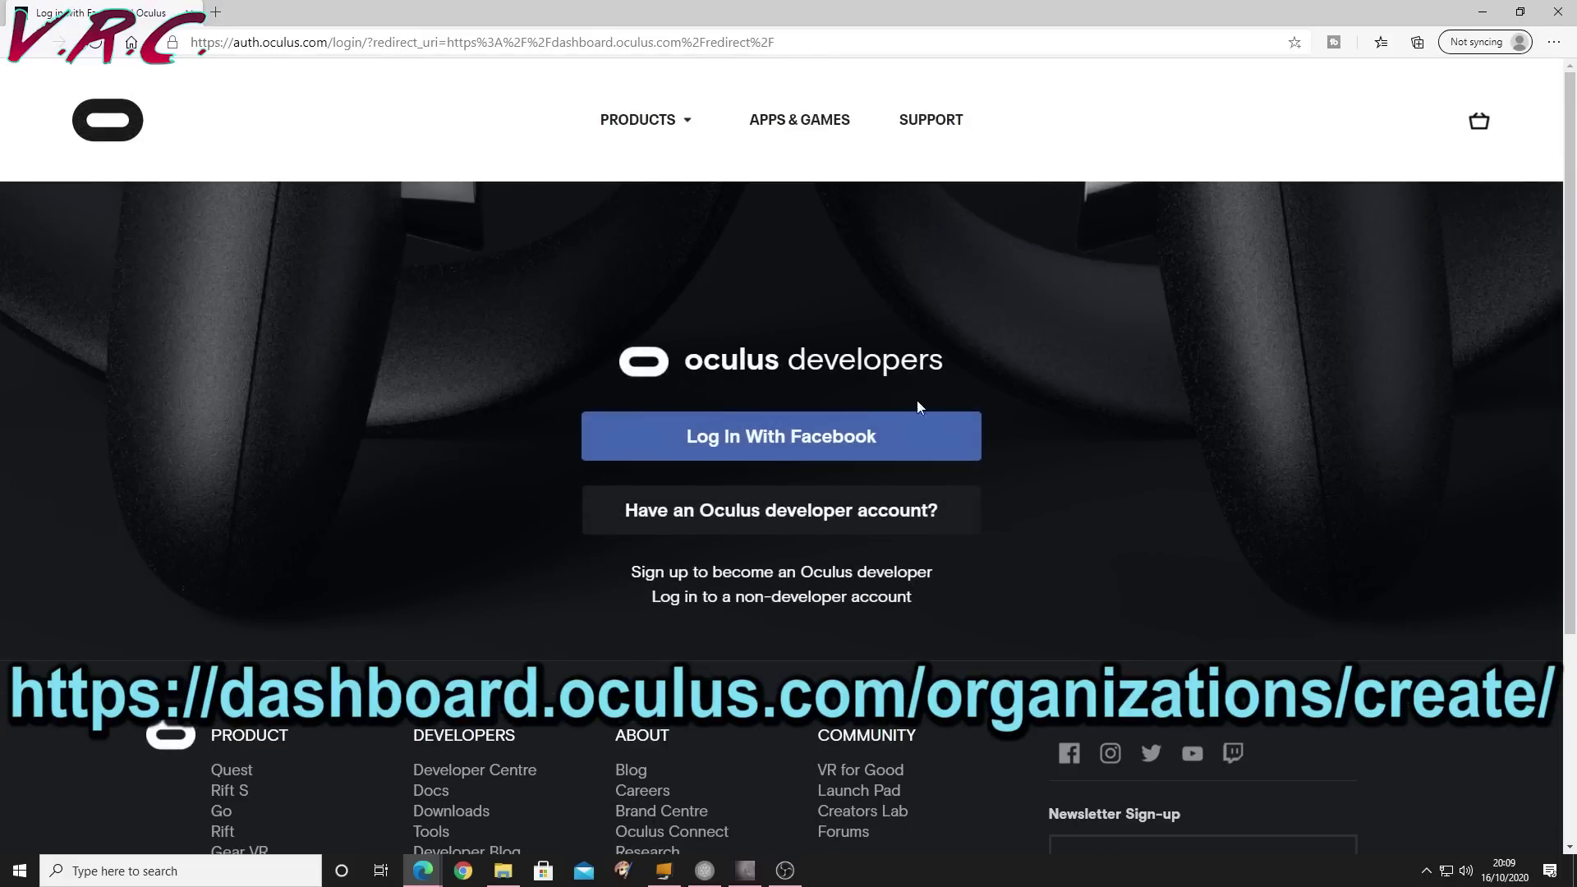
pyautogui.click(802, 446)
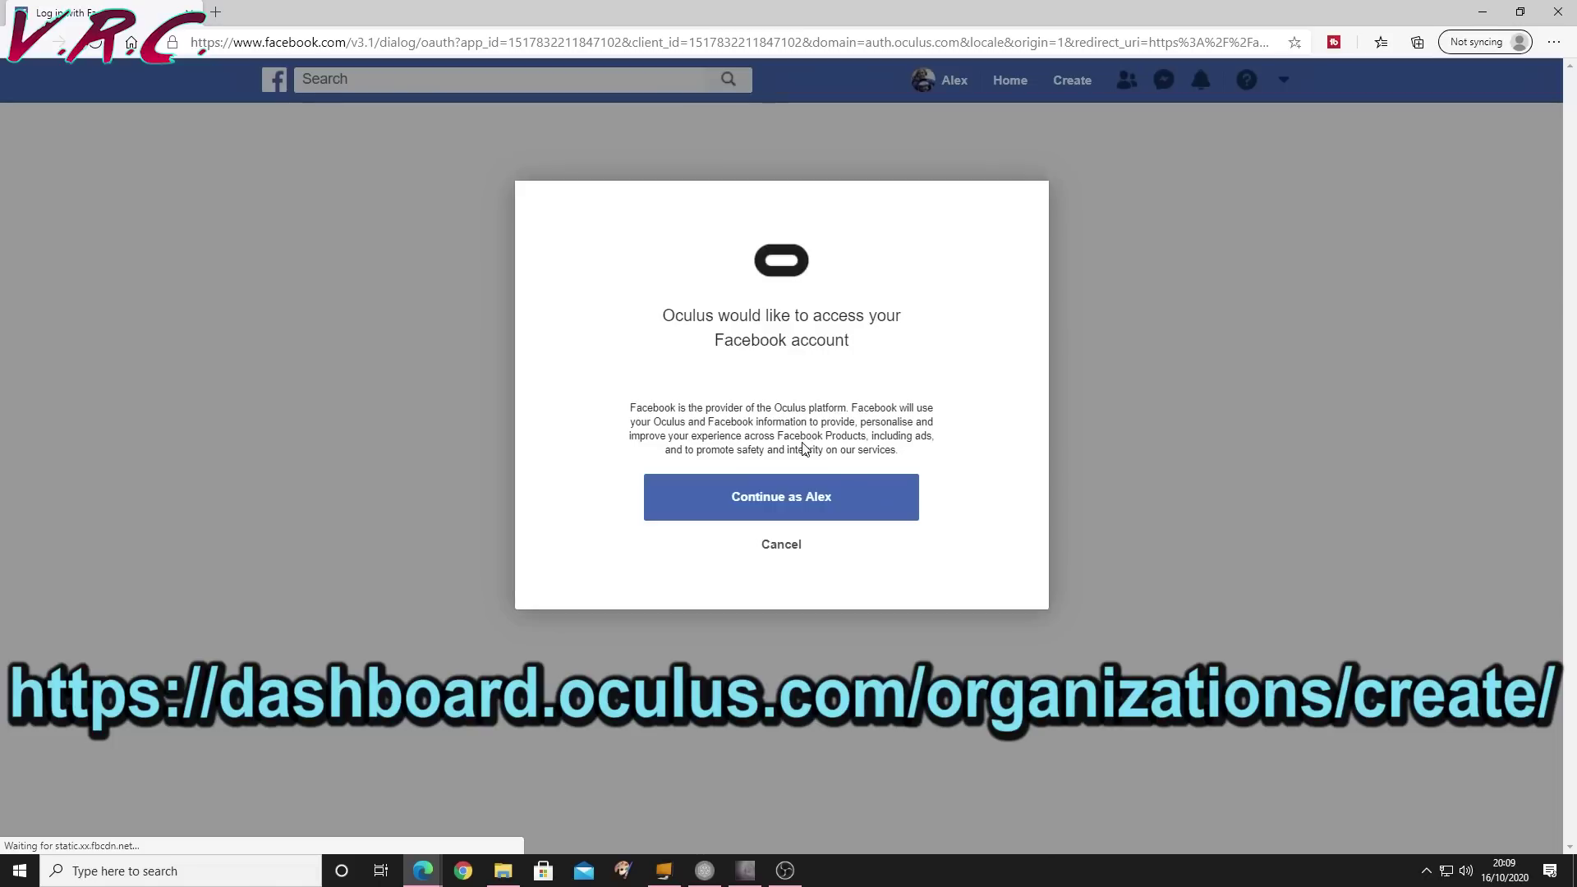
pyautogui.click(790, 505)
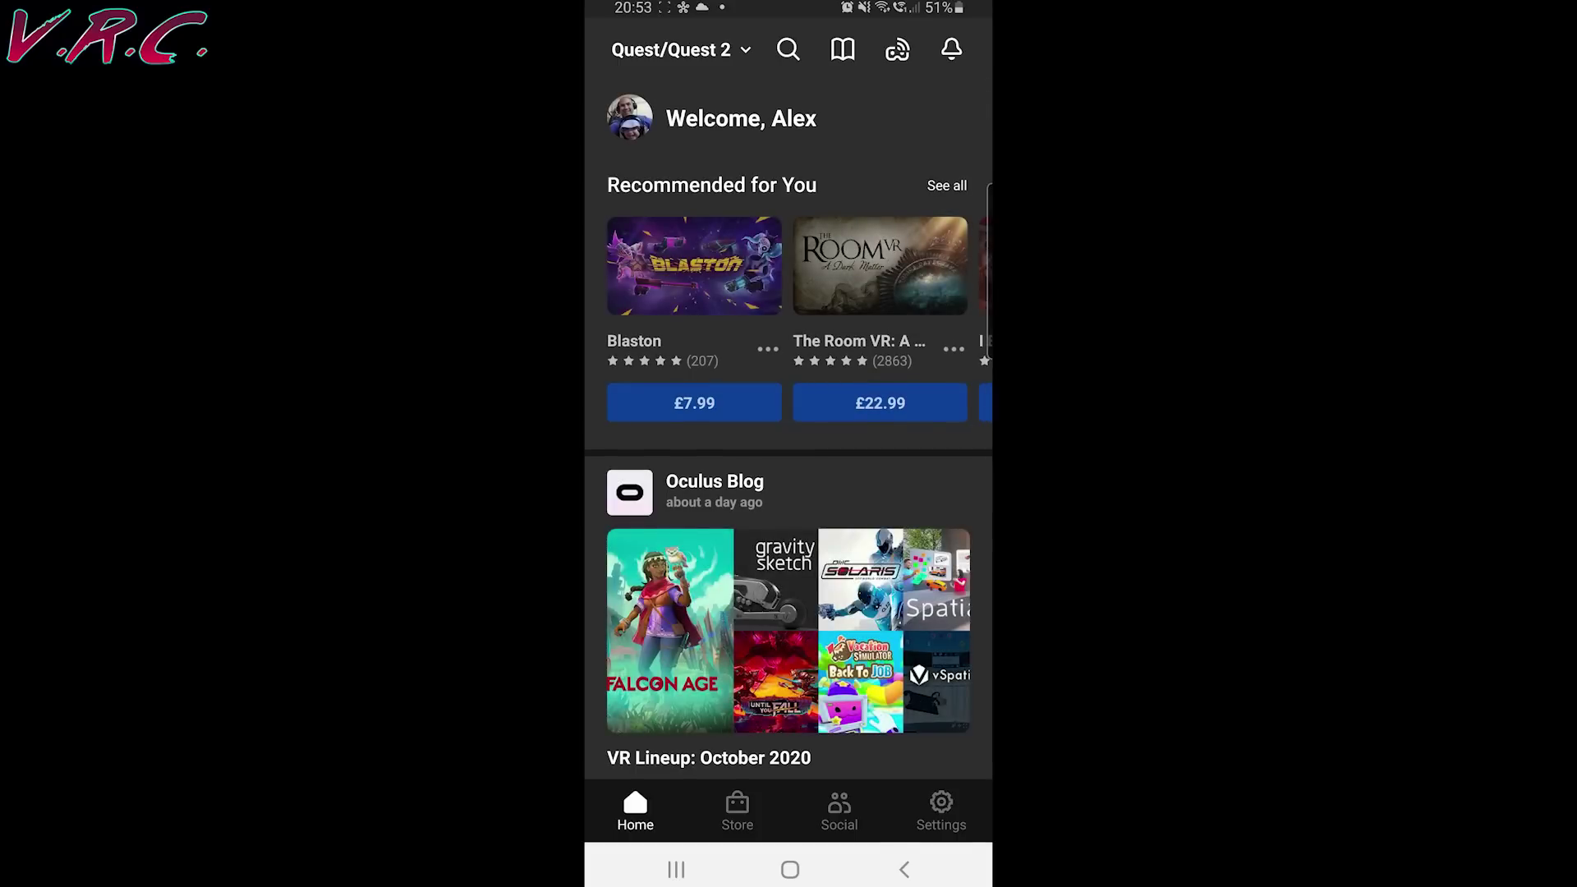
# Connect the app to the nearby Oculus Quest 2 and go to its Developer Mode setting
pyautogui.click(941, 811)
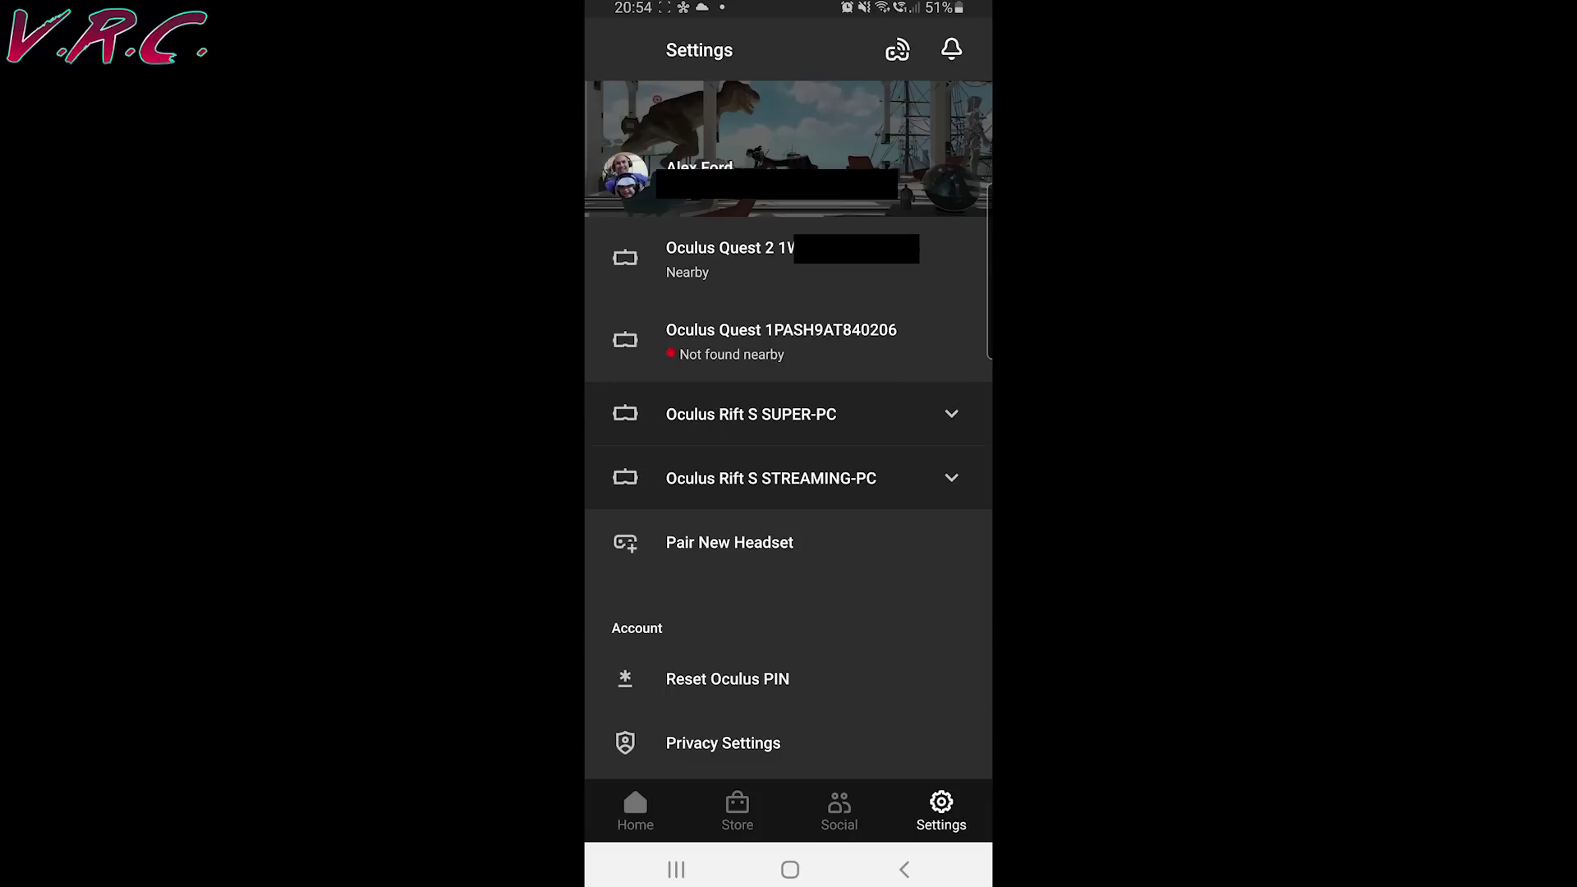
pyautogui.click(730, 259)
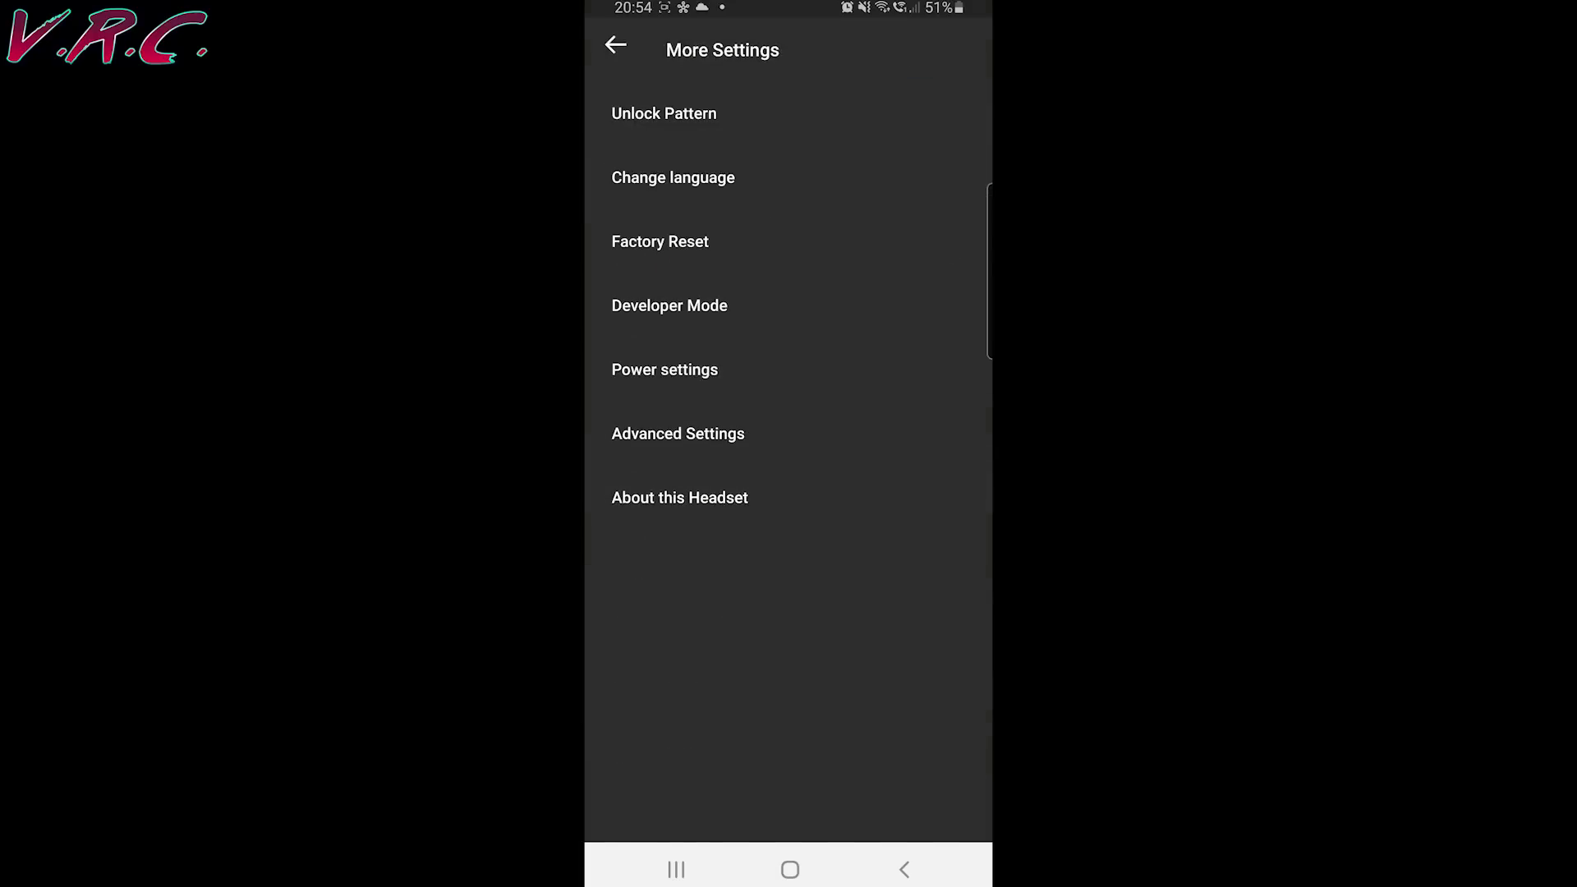
pyautogui.click(669, 306)
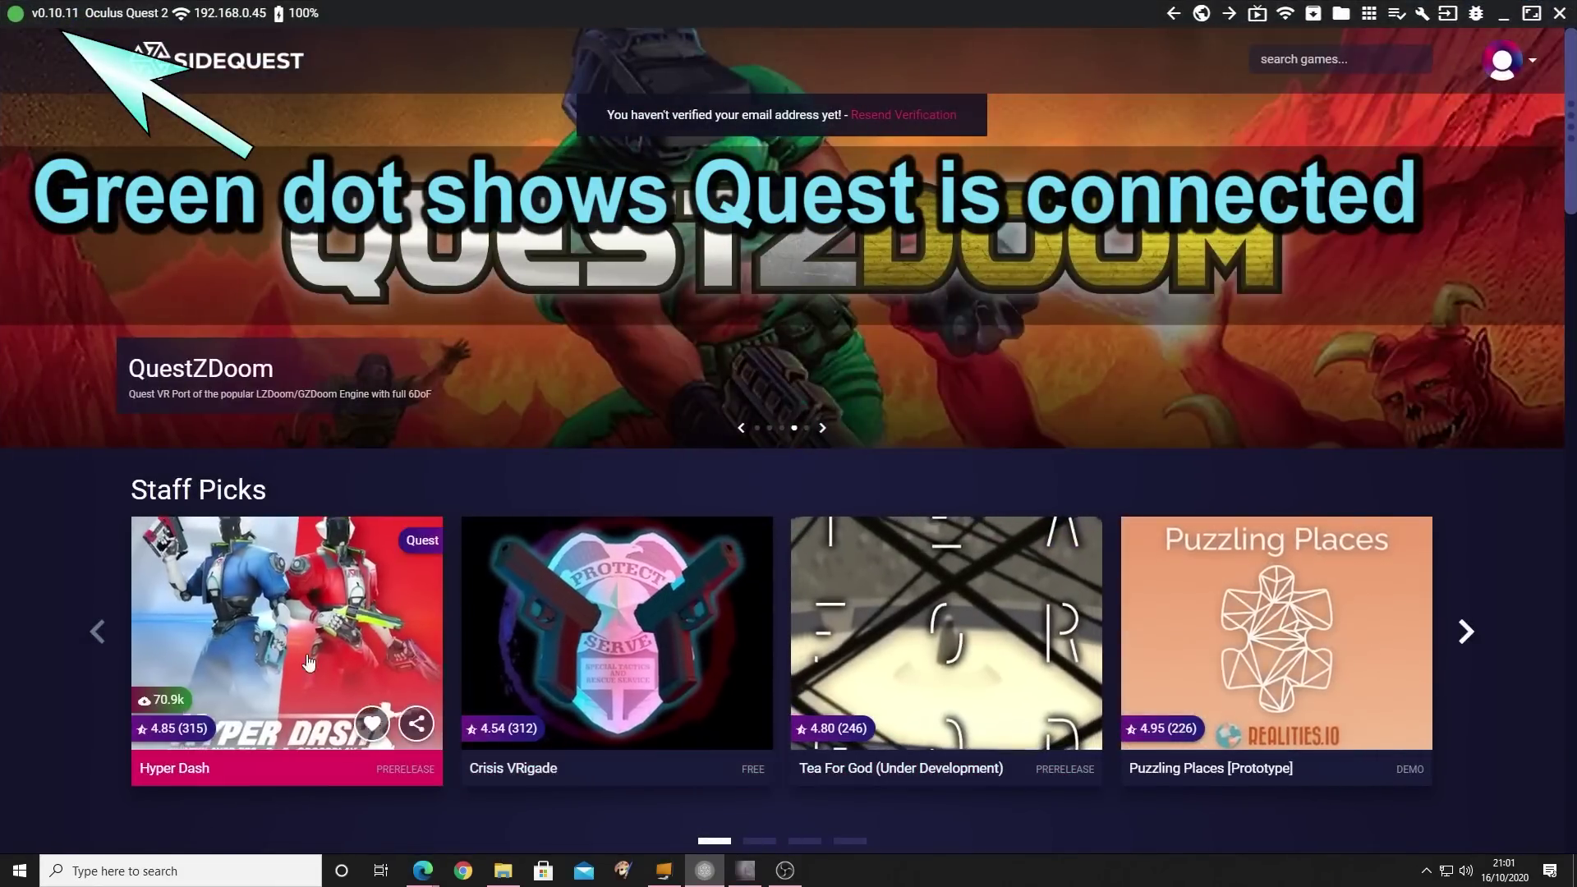
# Open the Hyper Dash page from Staff Picks to reach Install to Headset
pyautogui.click(308, 660)
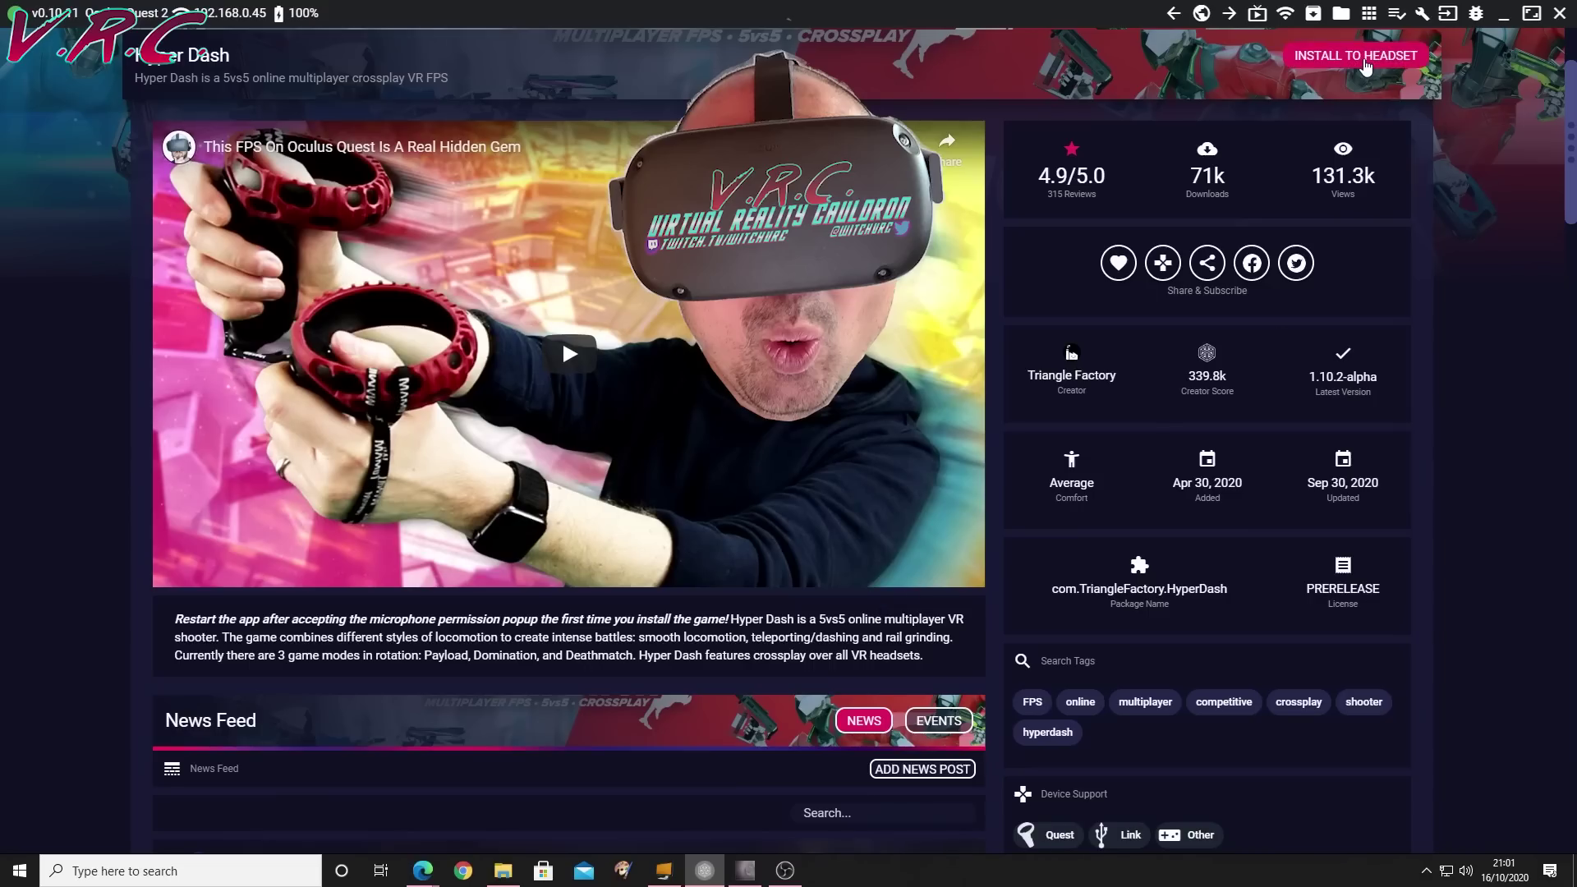
pyautogui.scroll(2, 1365, 66)
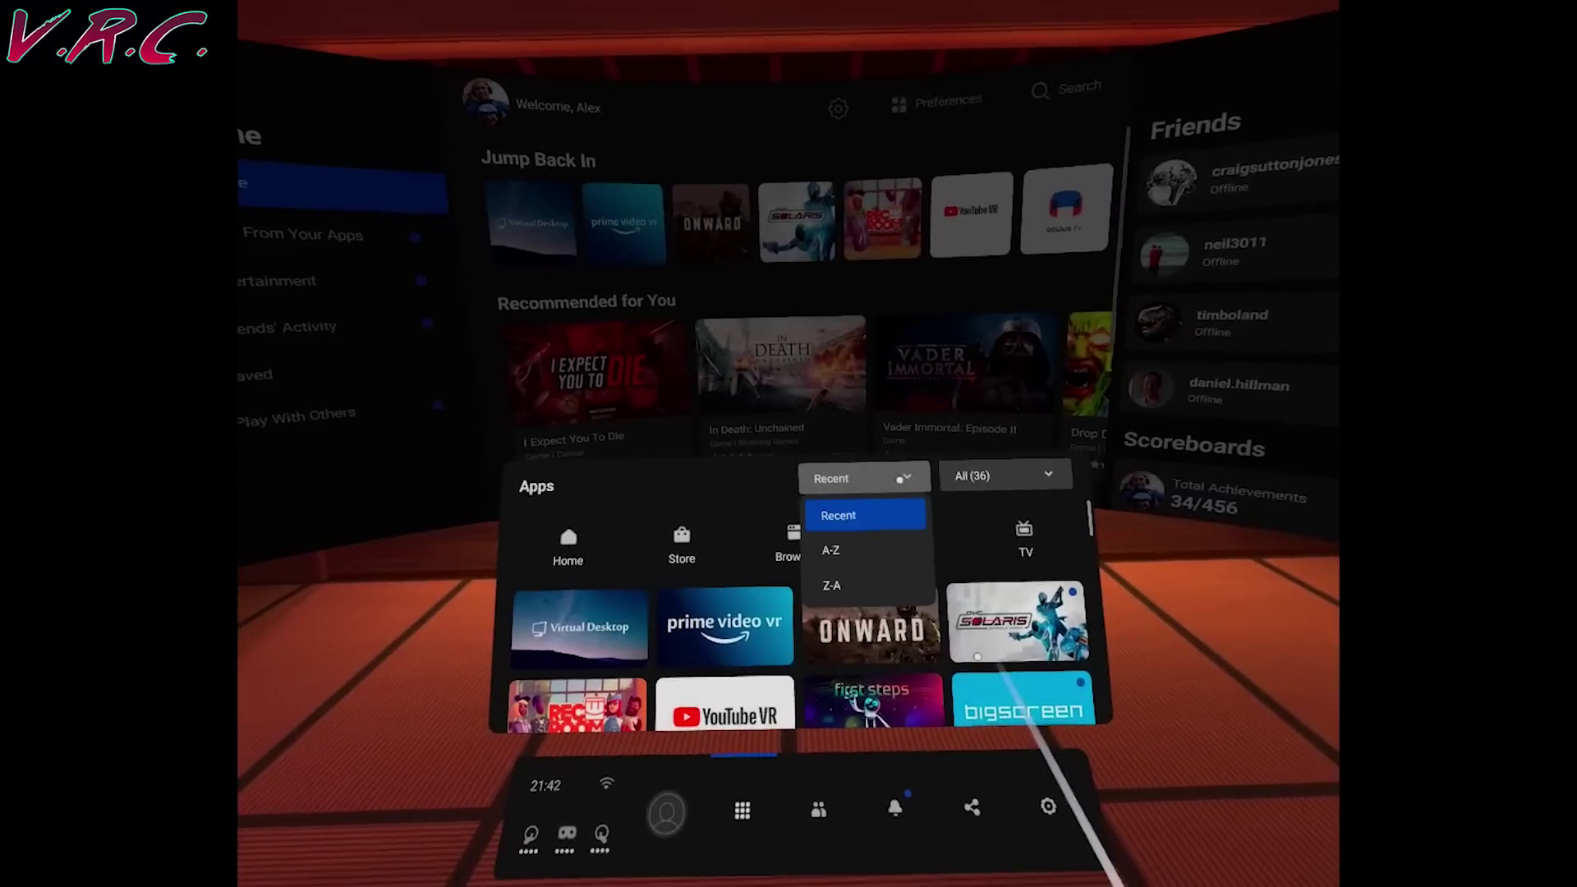
# Filter the Apps library to Unknown Sources to confirm Hyper Dash is listed
pyautogui.click(983, 473)
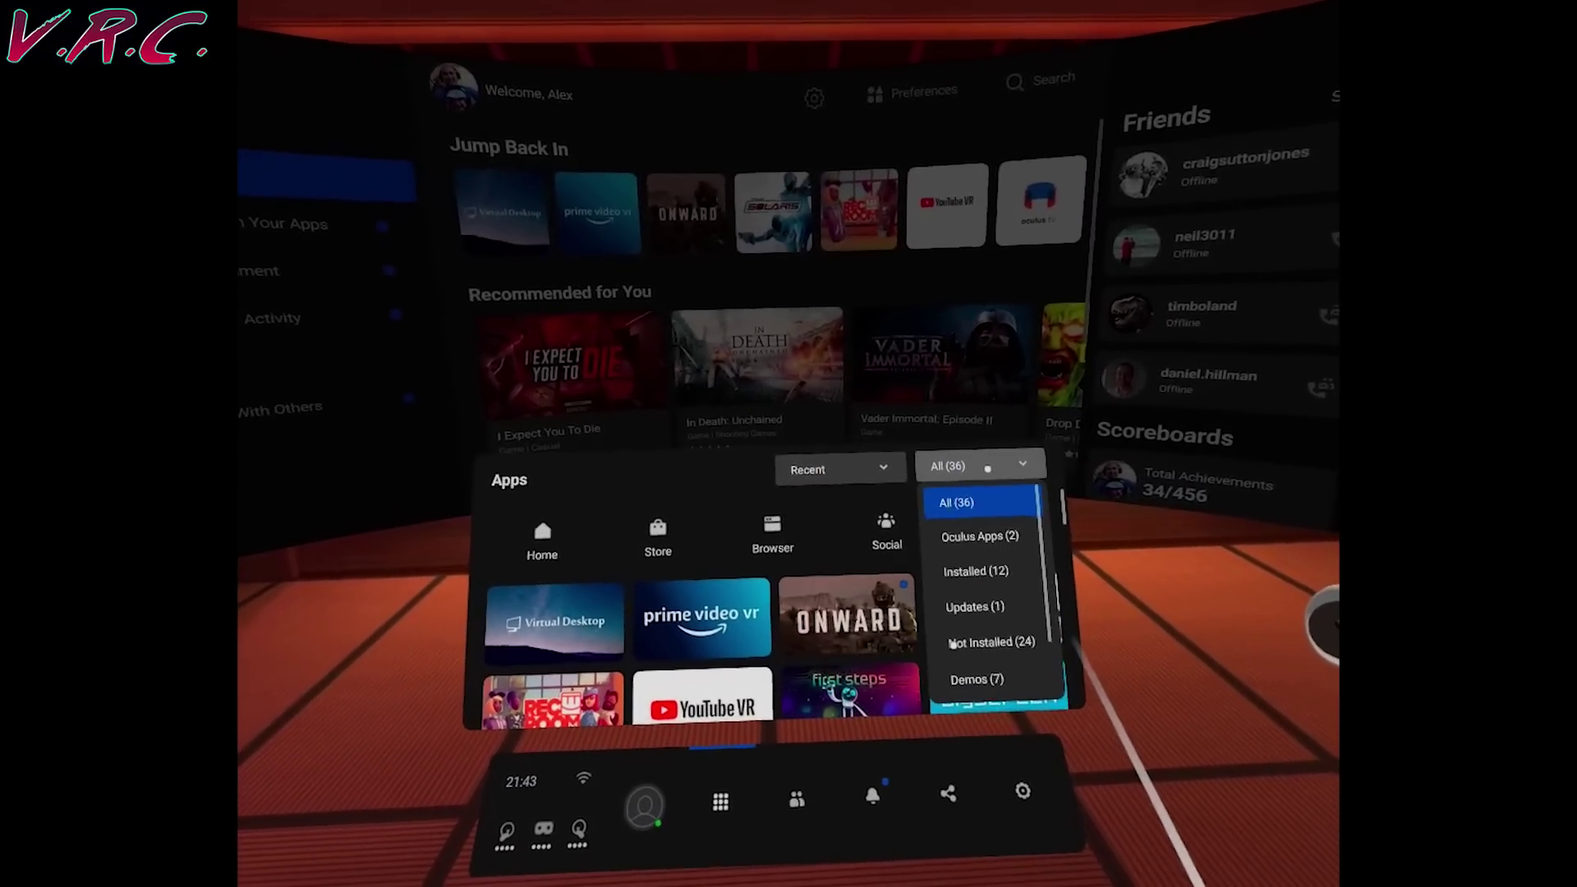
pyautogui.scroll(-2, 944, 575)
pyautogui.click(950, 639)
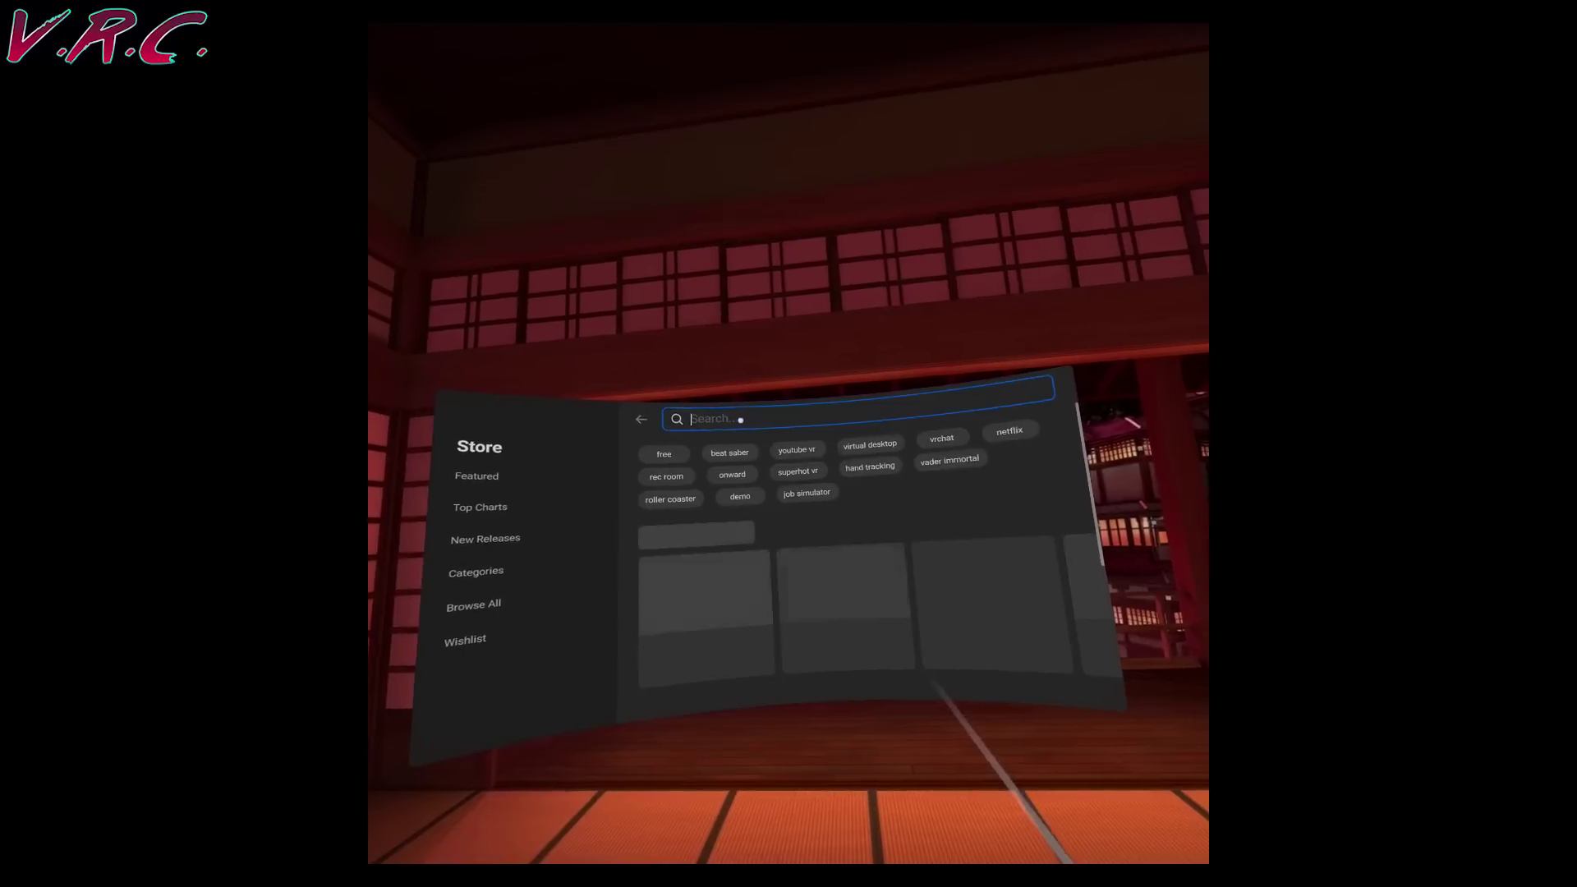
# Search the Store for 'virtual desktop' using the suggested result
pyautogui.click(756, 412)
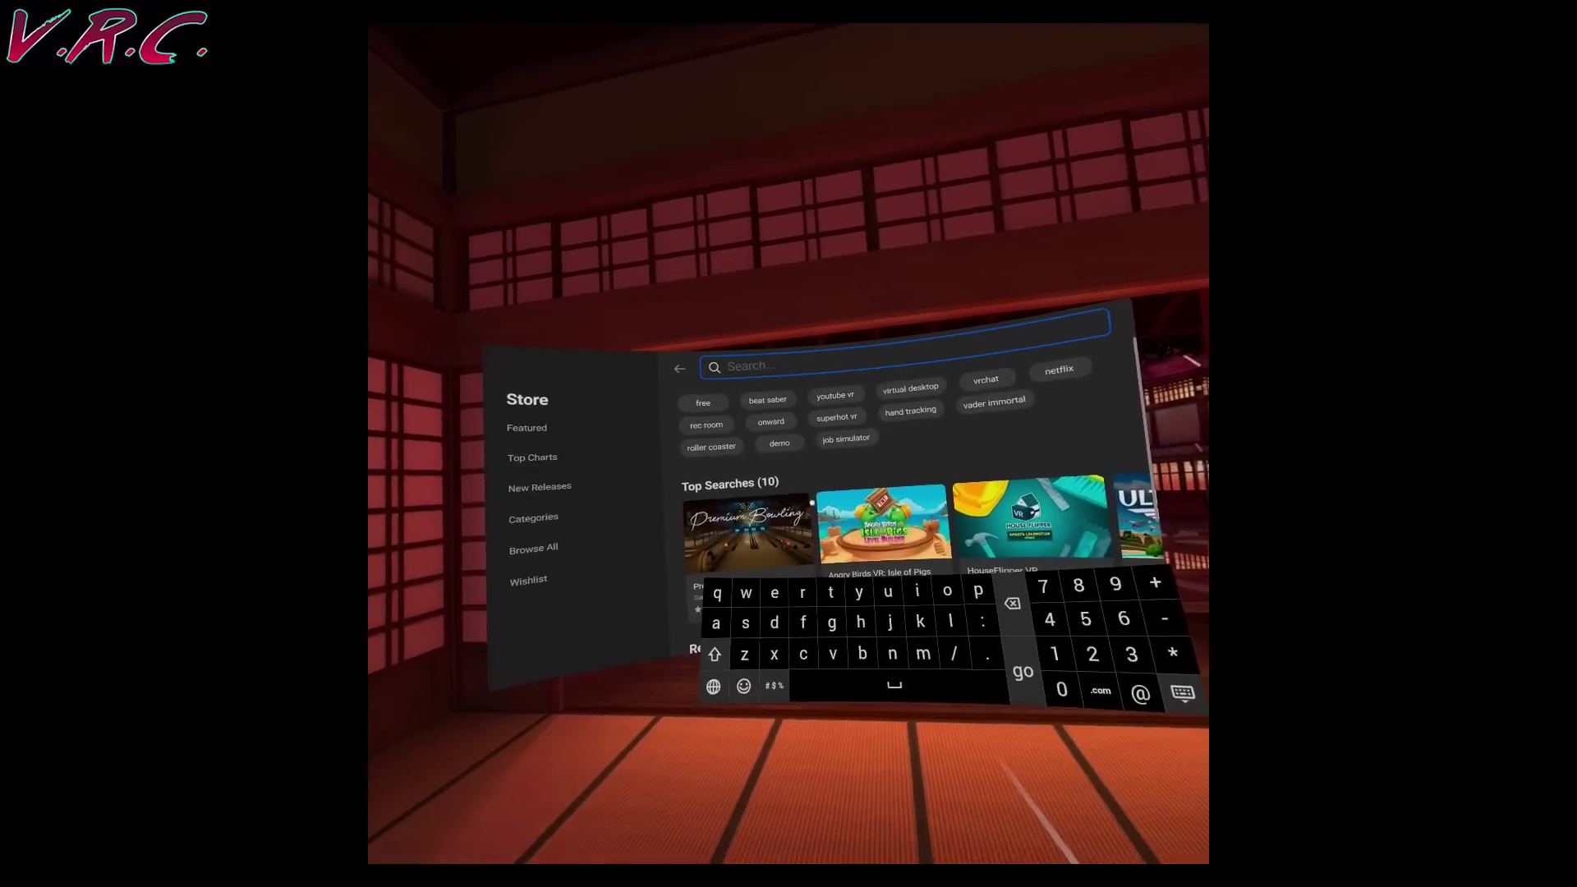
pyautogui.write('vi')
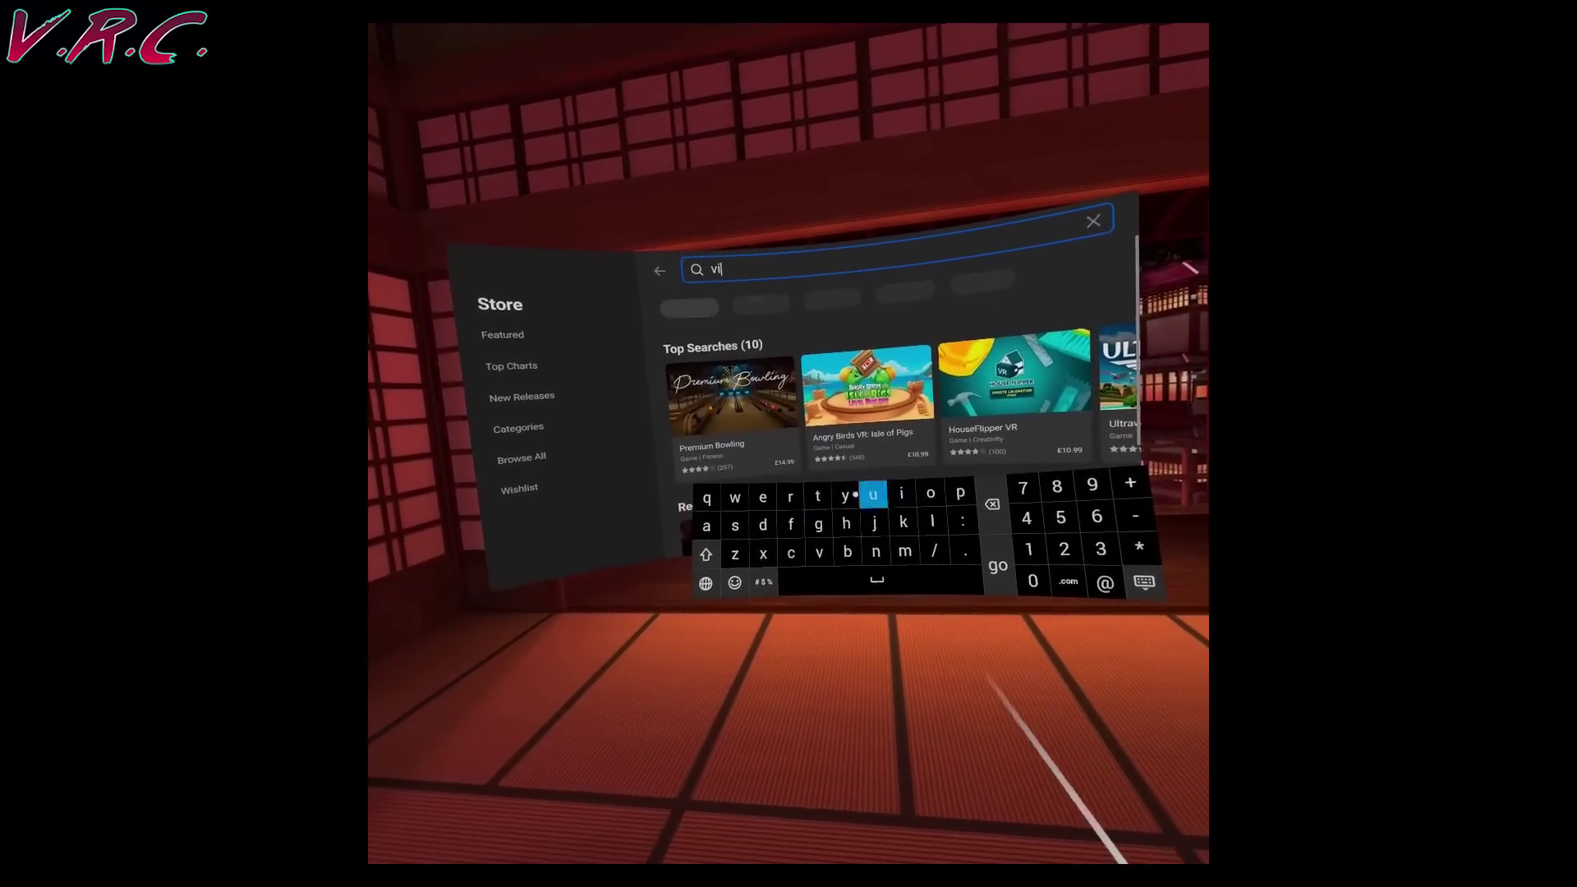
pyautogui.write('r')
pyautogui.click(722, 349)
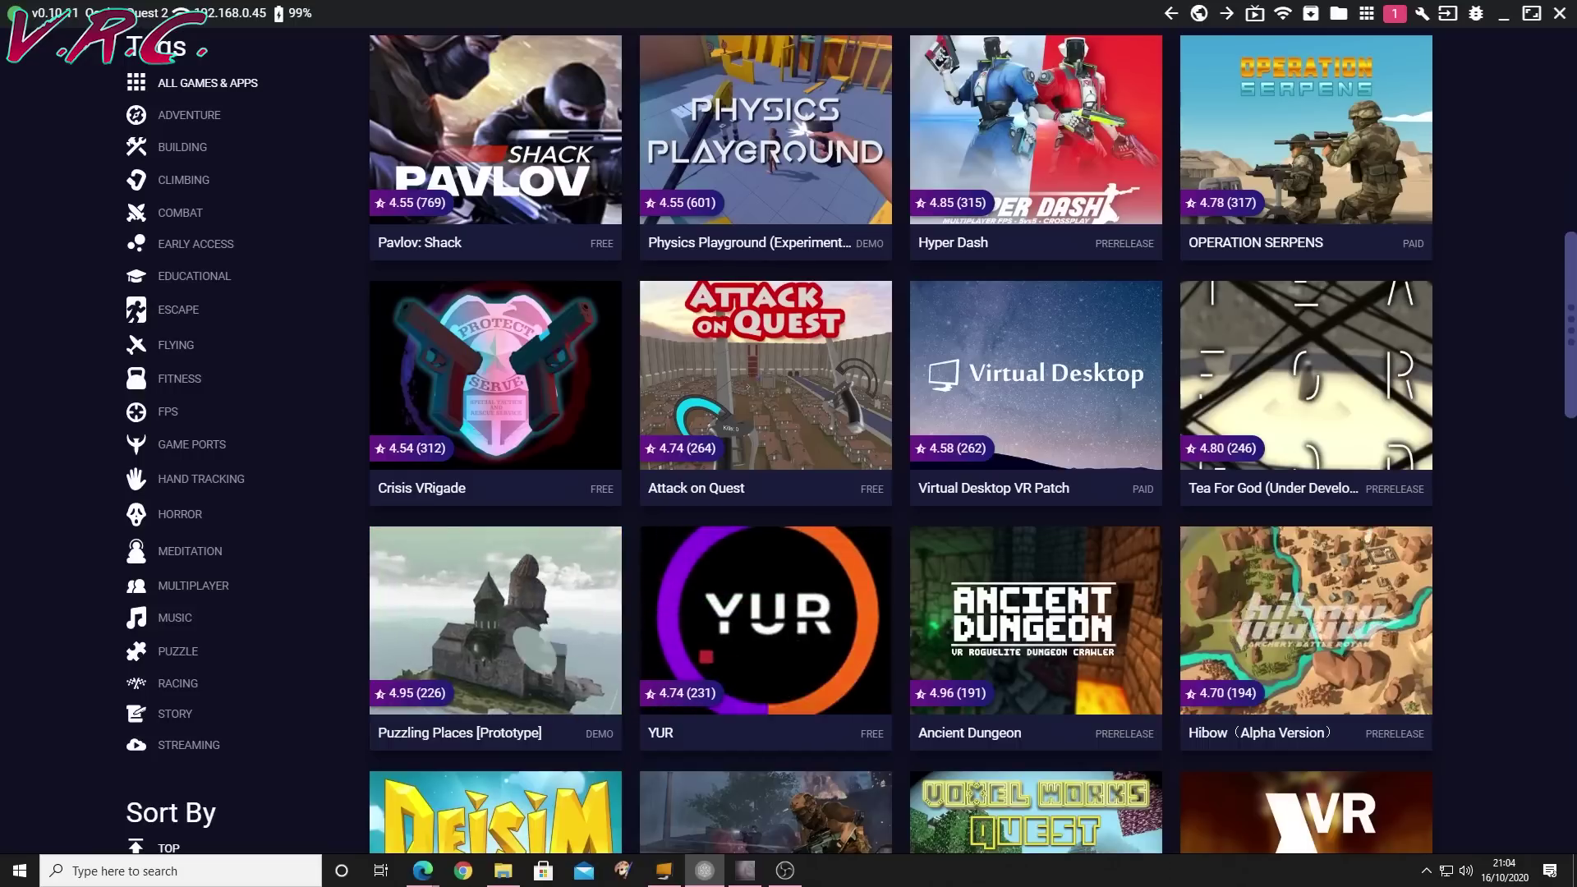
# Open the Virtual Desktop VR Patch card in the All Games & Apps grid
pyautogui.moveTo(1001, 371)
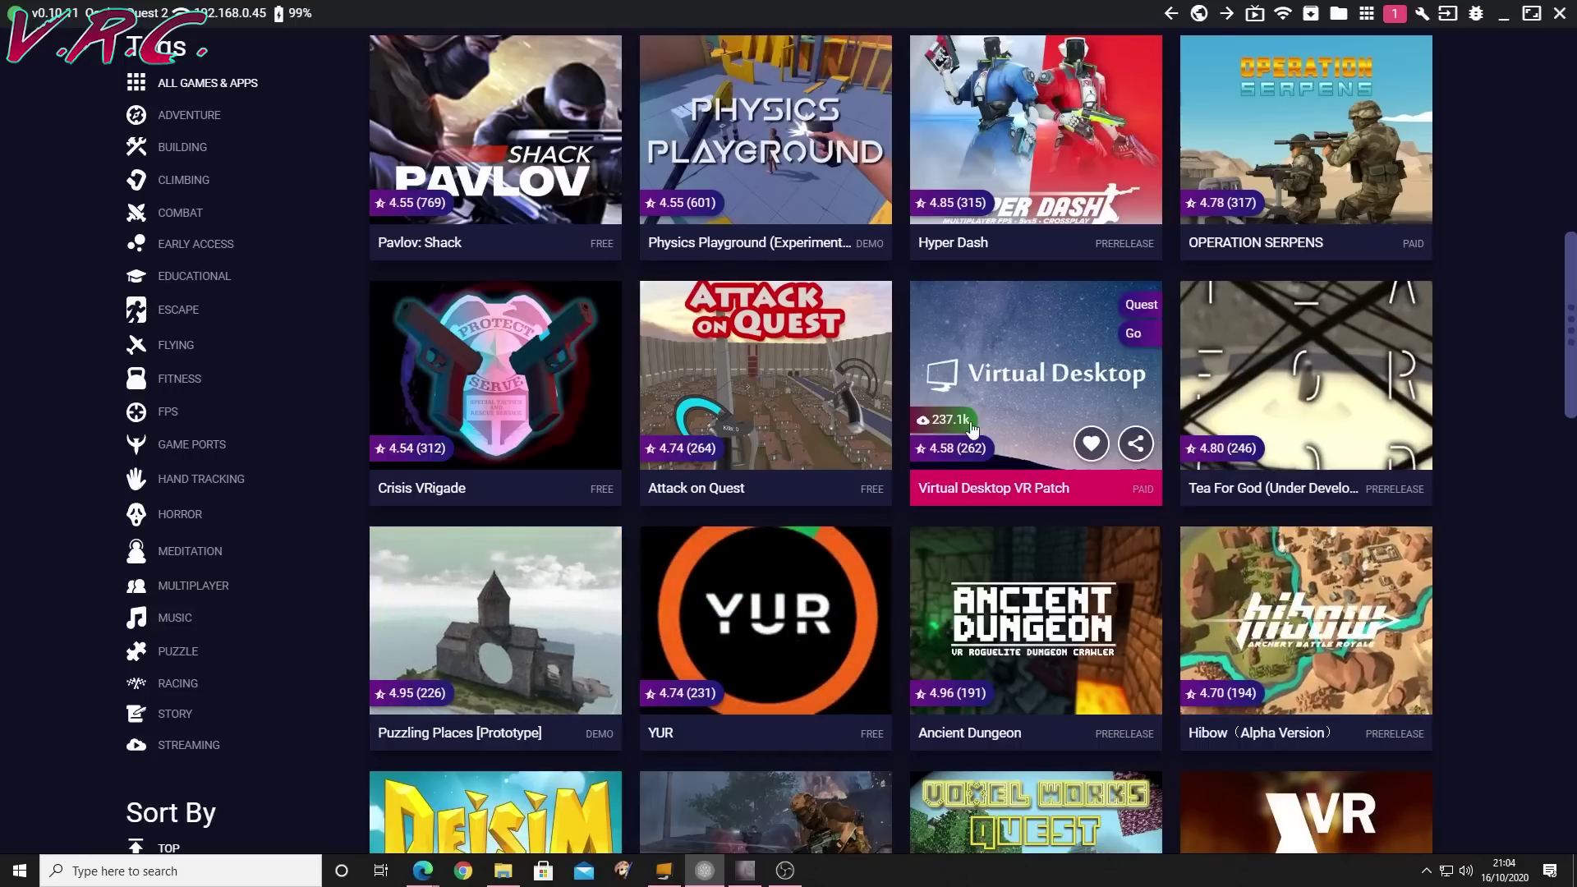
pyautogui.click(1020, 348)
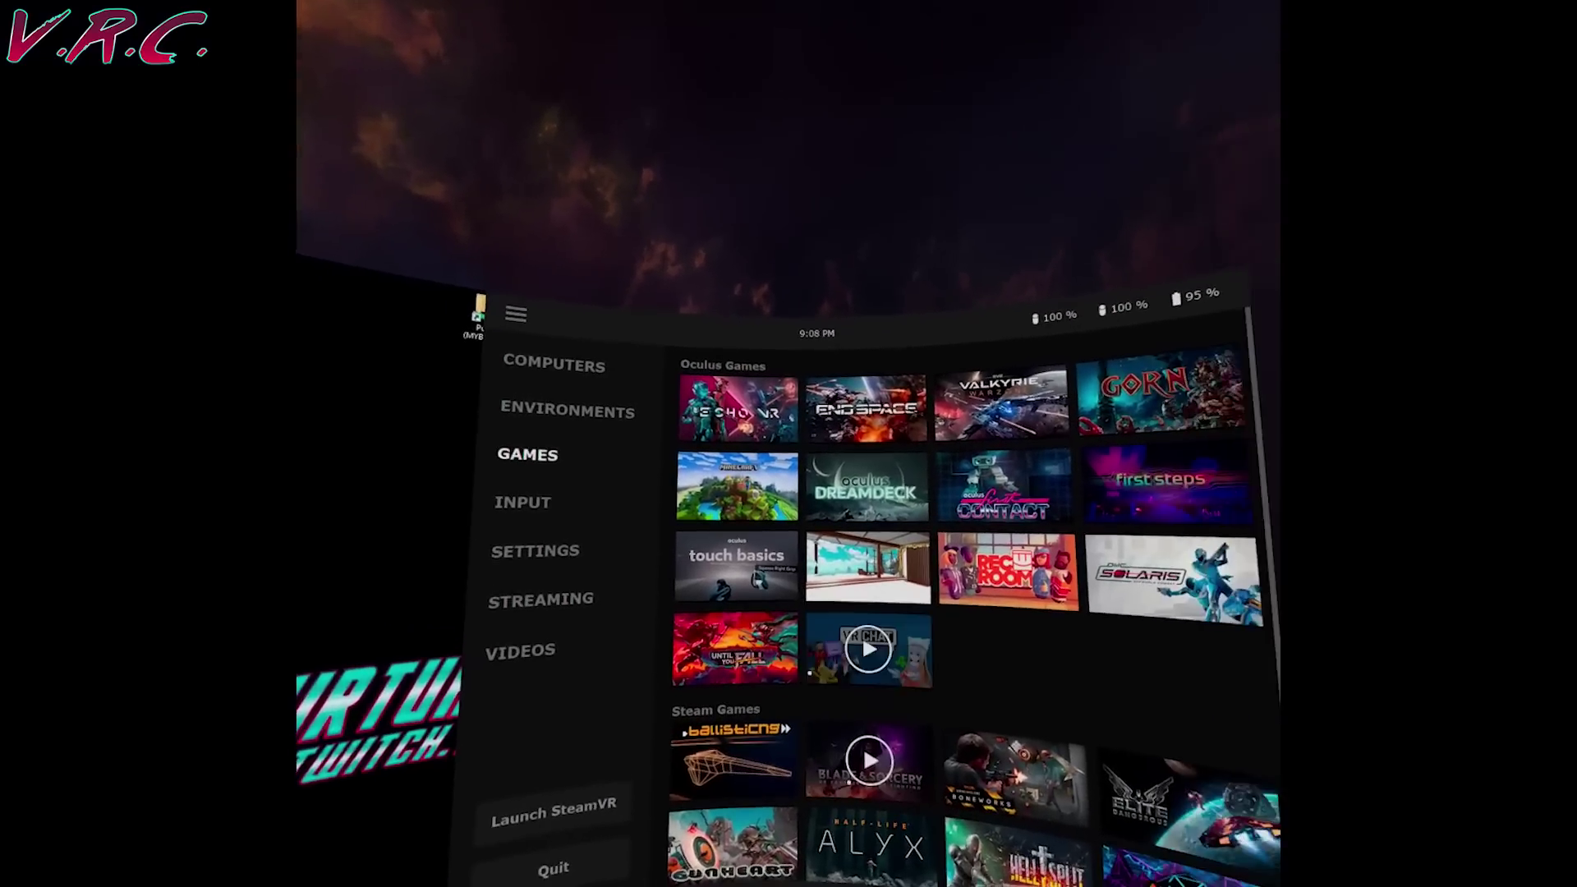
# Scroll through Virtual Desktop's Games list of Oculus and Steam titles like Half-Life: Alyx
pyautogui.scroll(-2, 821, 476)
pyautogui.scroll(-2, 739, 808)
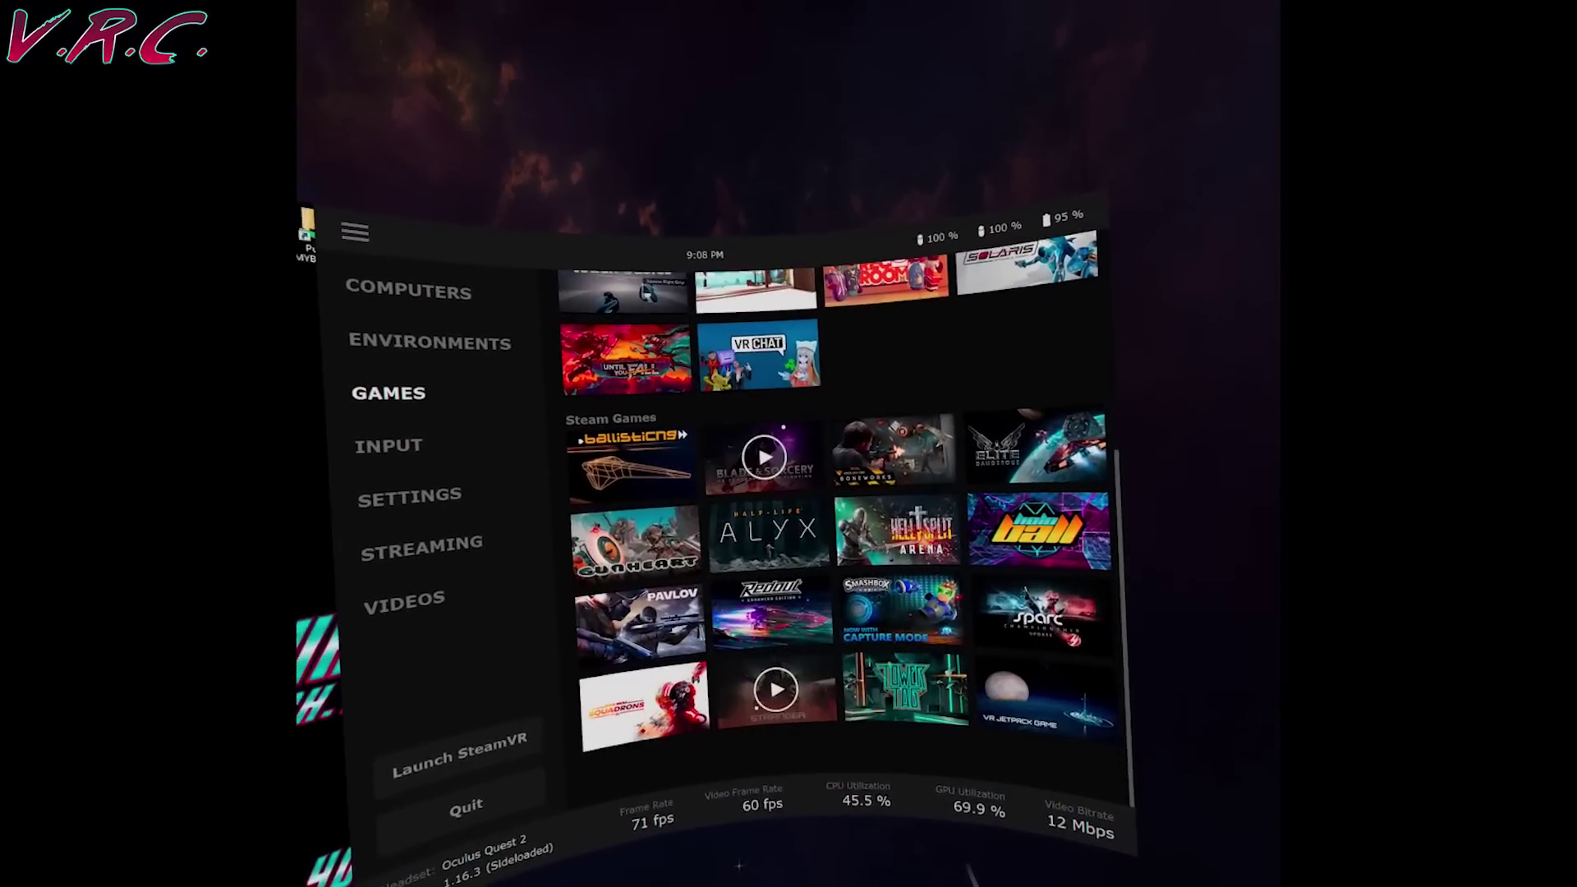
pyautogui.scroll(2, 759, 795)
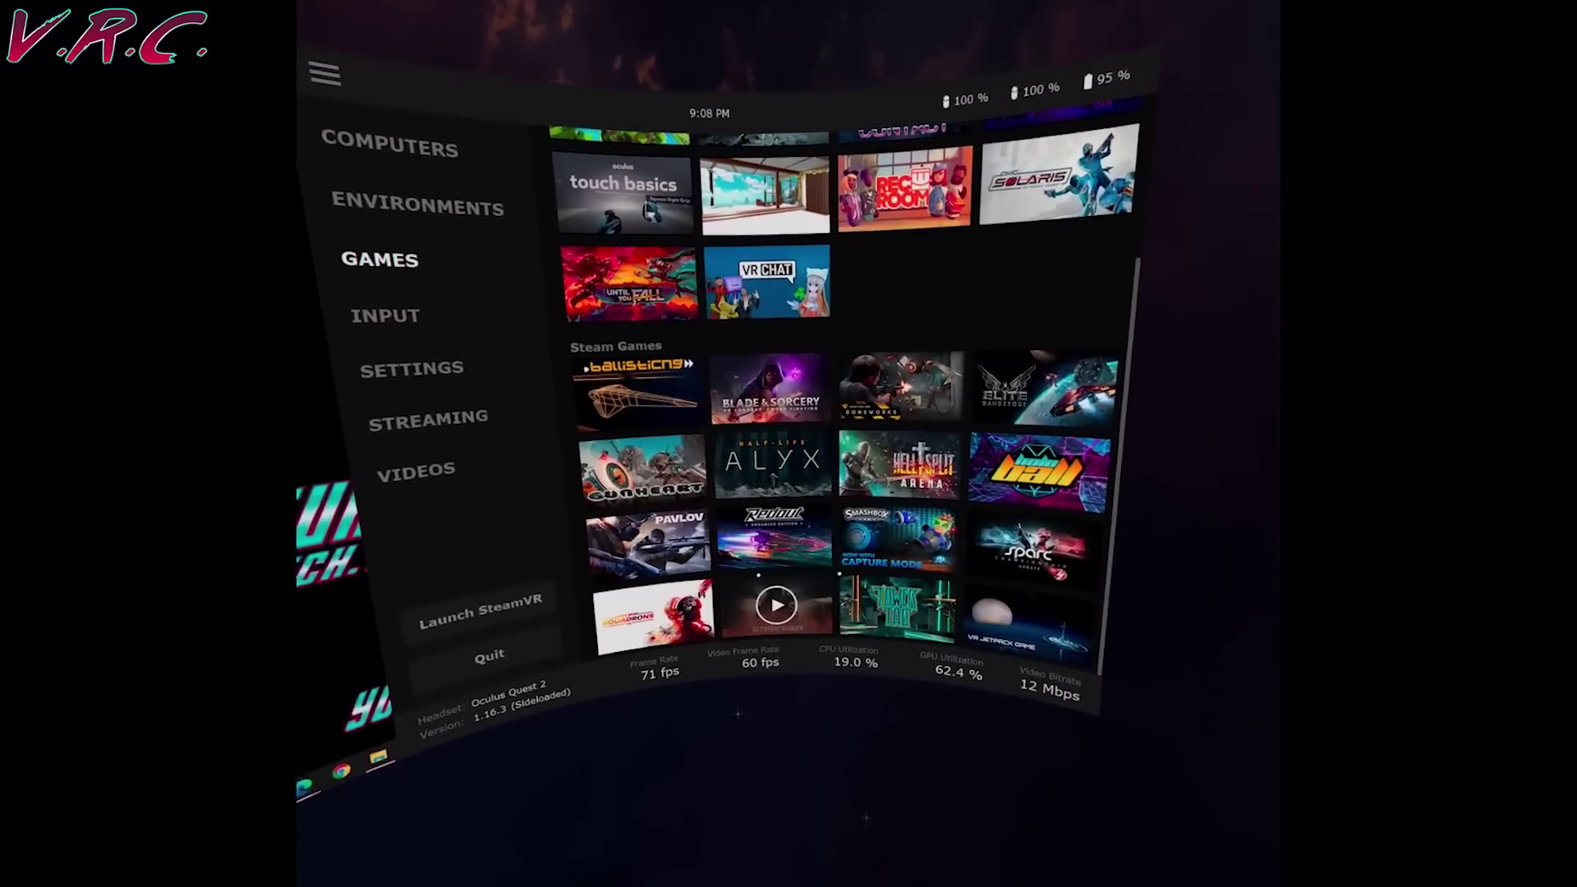